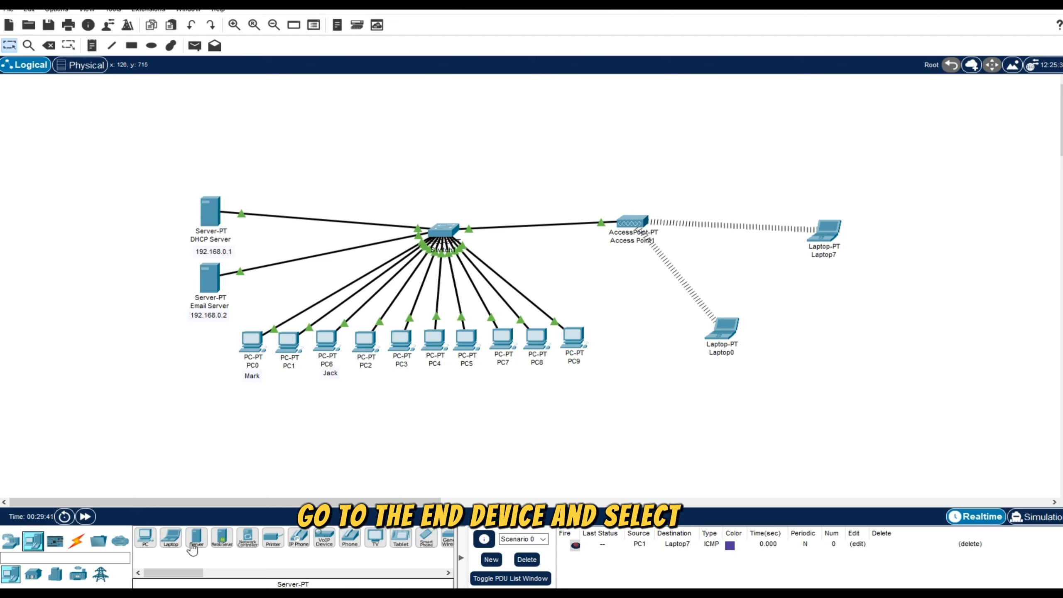
Add a generic server to the workspace directly below the Email Server.
{"action": "left_click", "coordinate": [196, 538]}
{"action": "left_click", "coordinate": [210, 353]}
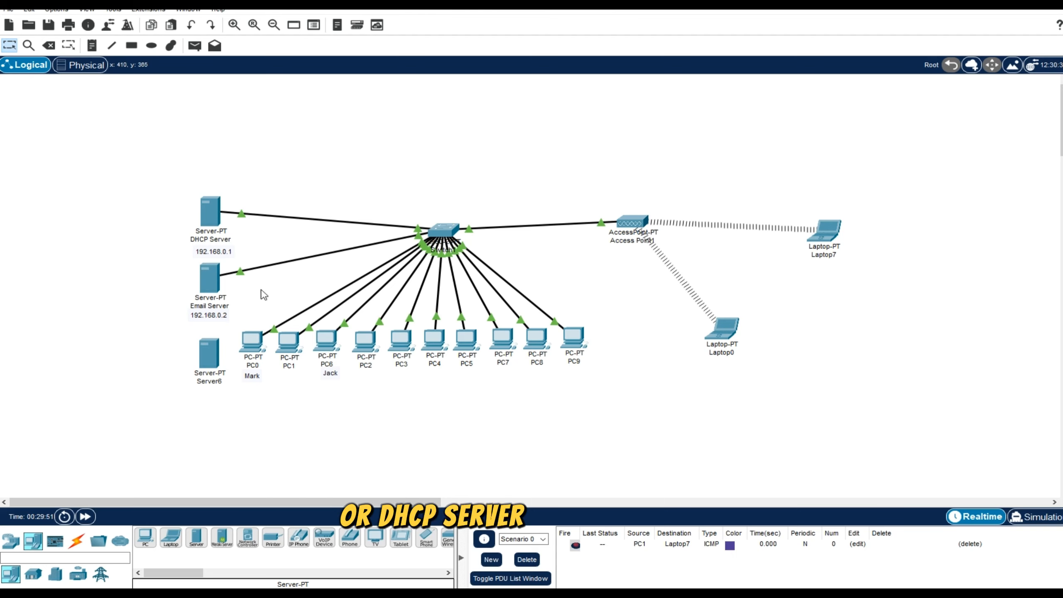
{"action": "mouse_move", "coordinate": [208, 361]}
{"action": "left_mouse_down"}
{"action": "mouse_move", "coordinate": [206, 341]}
{"action": "mouse_move", "coordinate": [211, 352]}
{"action": "left_mouse_up"}
{"action": "left_click", "coordinate": [244, 403]}
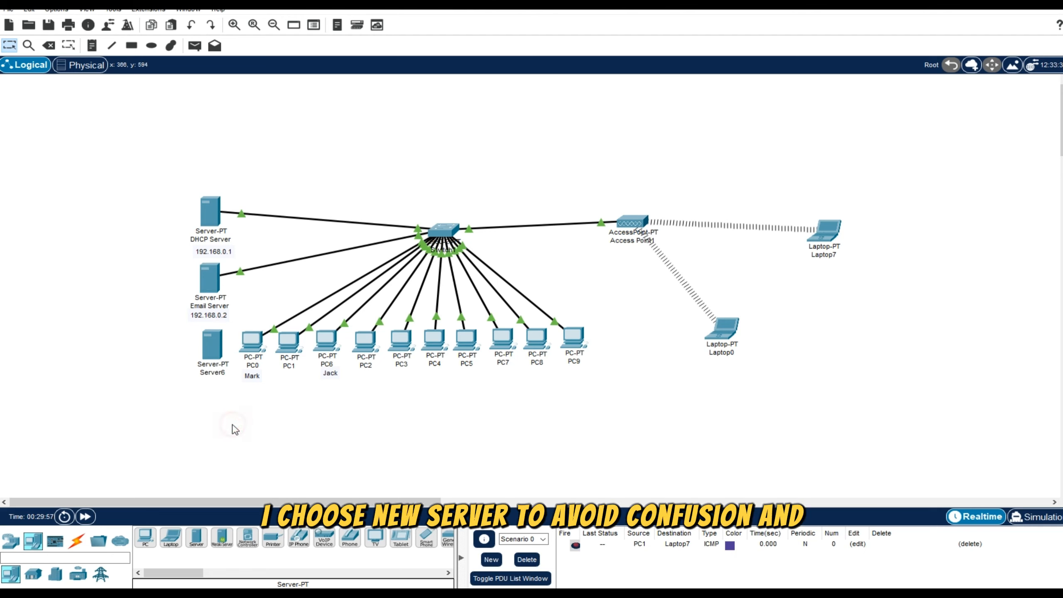
Rename the new server as Webserver.
{"action": "left_click", "coordinate": [218, 372]}
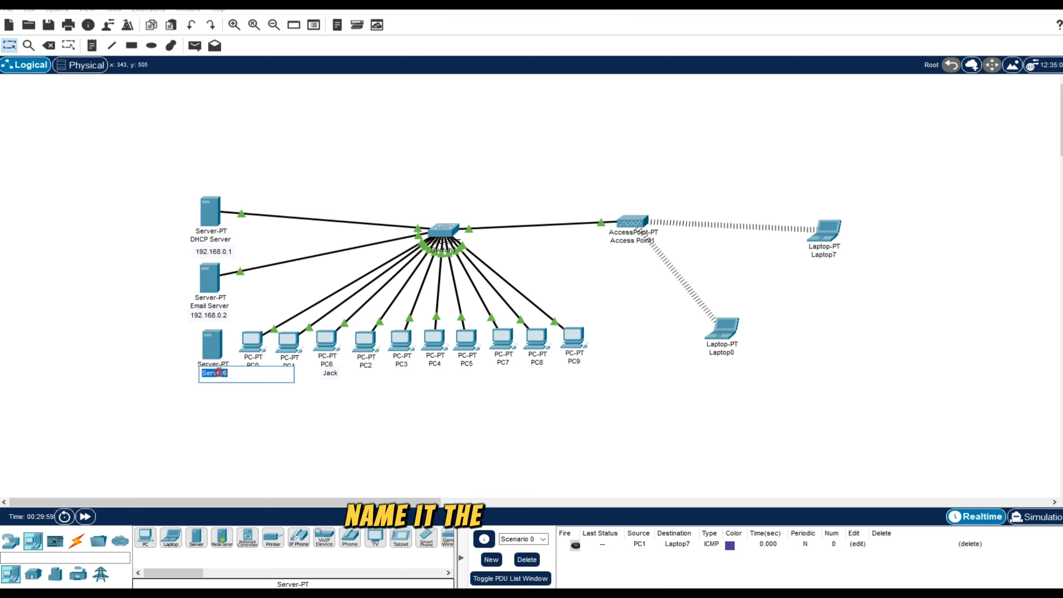
{"action": "type", "text": "W"}
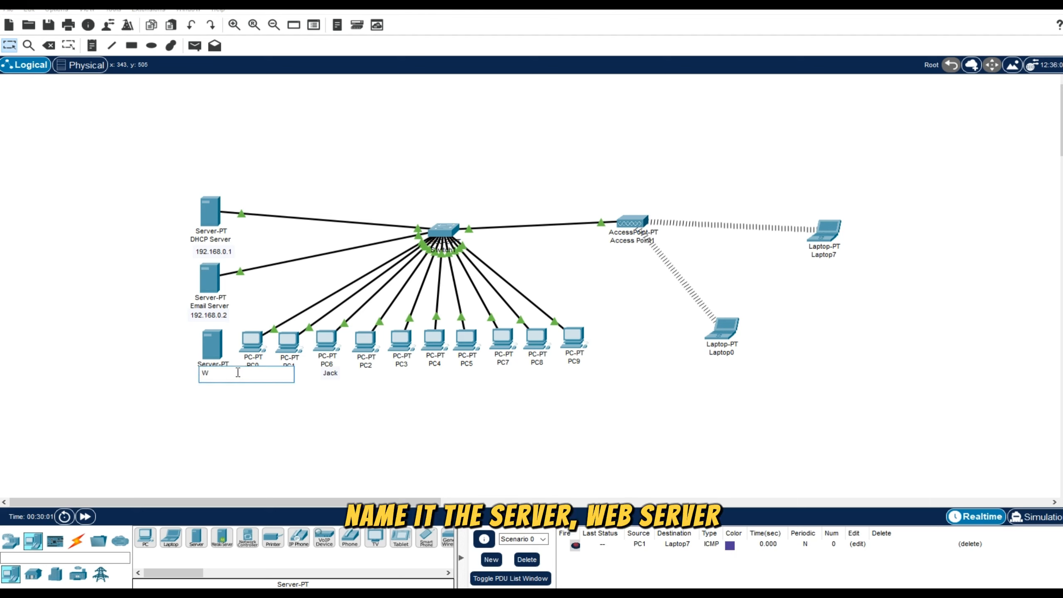
{"action": "type", "text": "ebserver"}
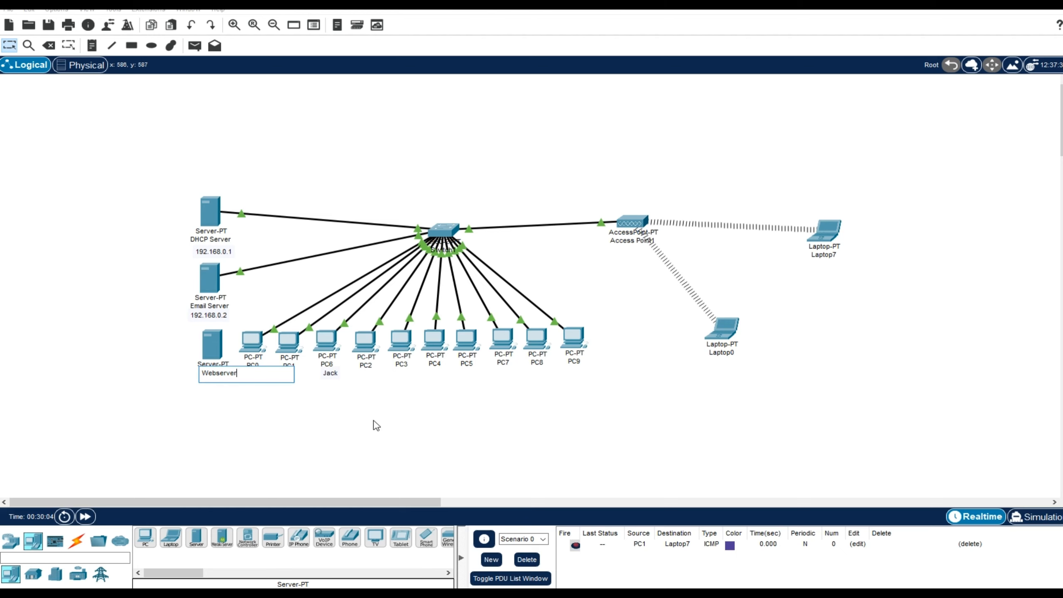
{"action": "key", "text": "Return"}
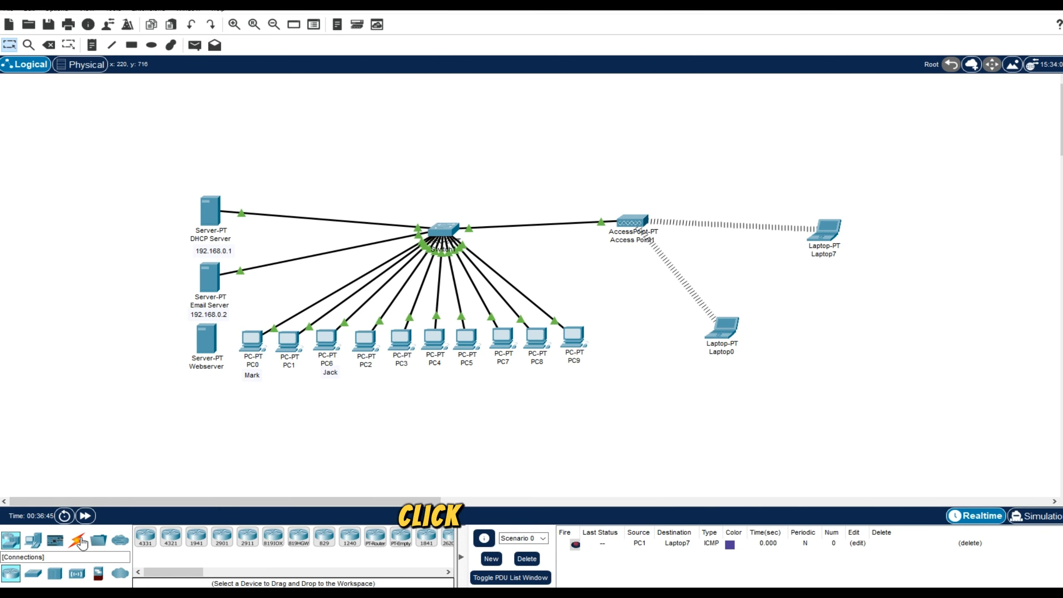
Connect the Webserver to the central switch with a Copper Straight-Through cable.
{"action": "left_click", "coordinate": [76, 541]}
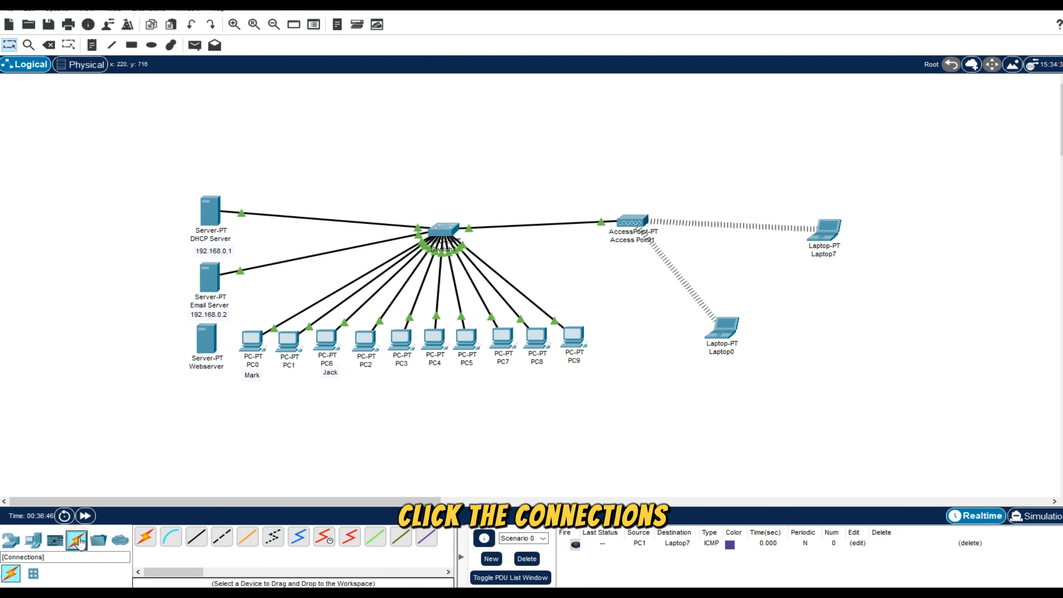
{"action": "left_click", "coordinate": [203, 542]}
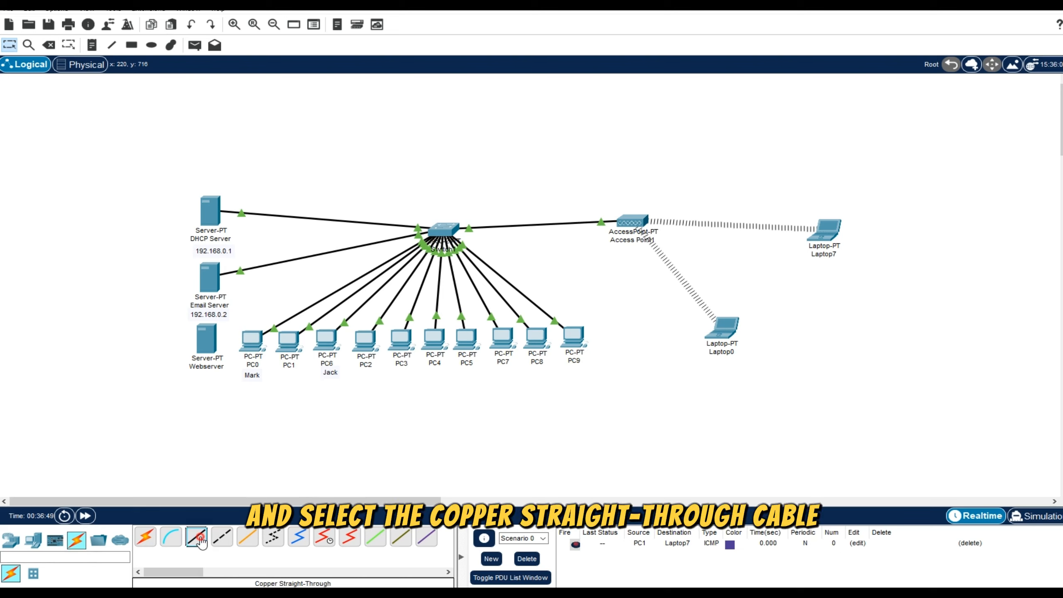
{"action": "left_click", "coordinate": [216, 346]}
{"action": "left_click", "coordinate": [247, 352]}
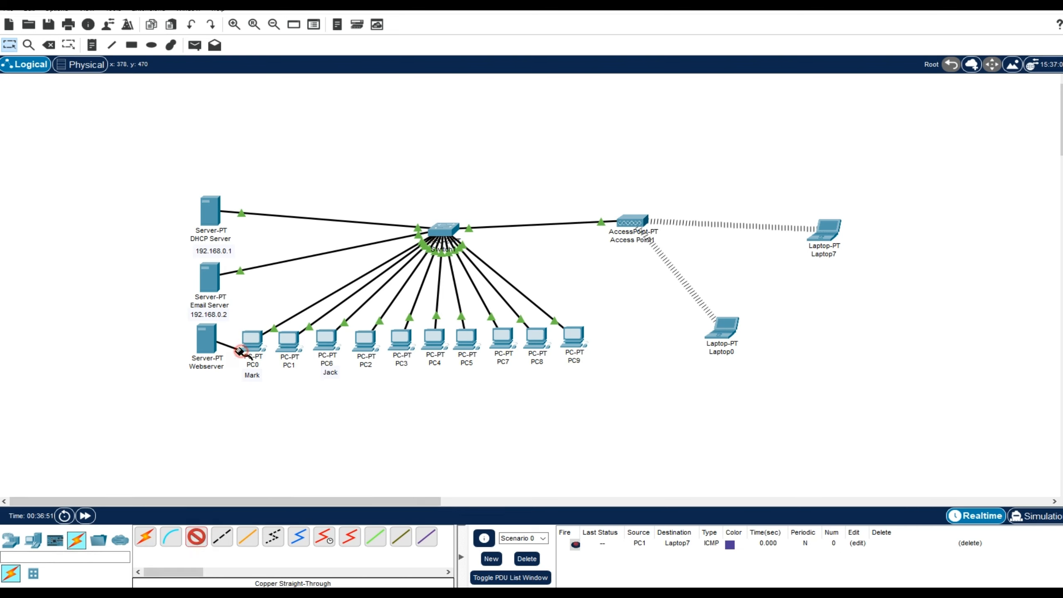
{"action": "left_click", "coordinate": [441, 235]}
{"action": "left_click", "coordinate": [505, 251]}
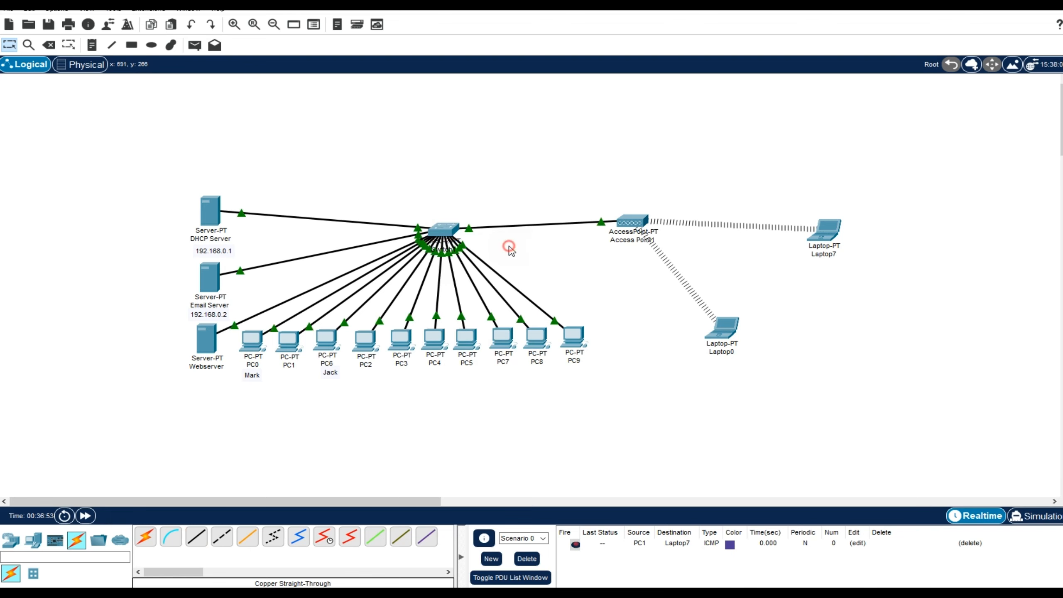
{"action": "left_click", "coordinate": [358, 418]}
{"action": "left_click_drag", "start_coordinate": [210, 353], "coordinate": [208, 356]}
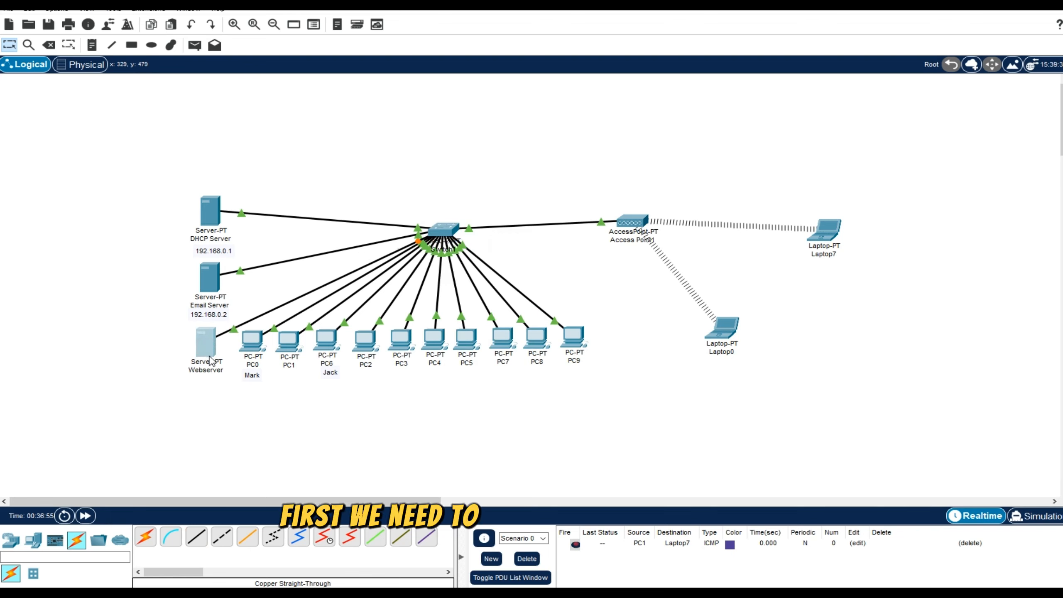
{"action": "left_click", "coordinate": [213, 399]}
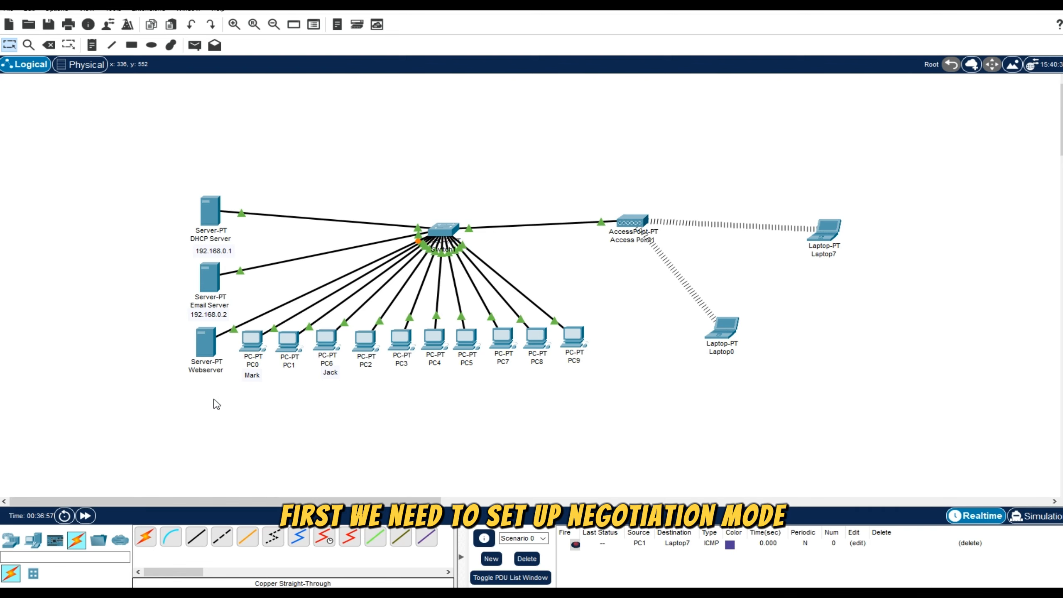
{"action": "left_click", "coordinate": [213, 403]}
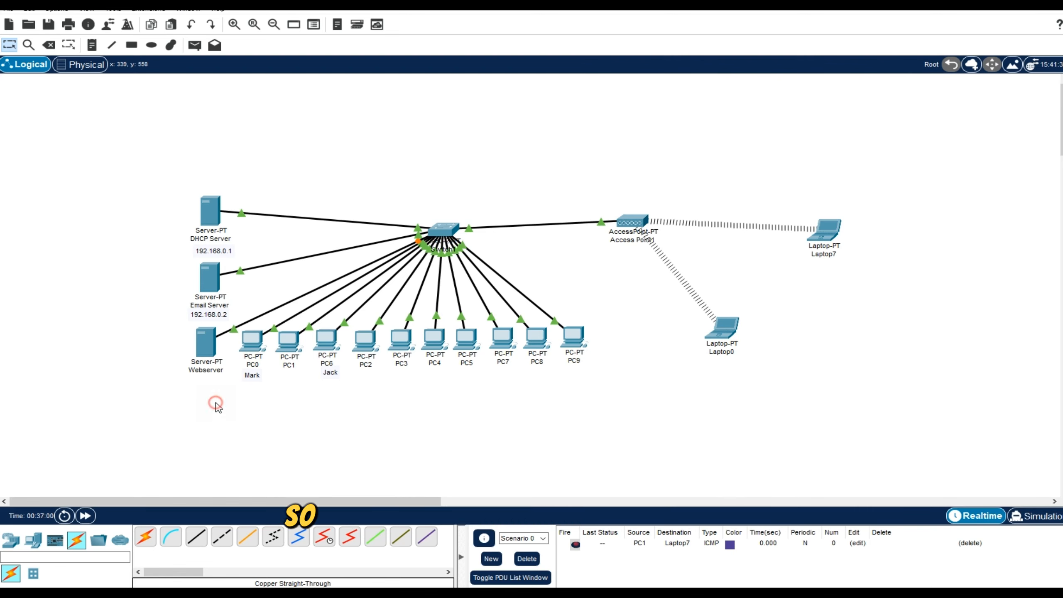
Disable auto-negotiation on the Webserver's FastEthernet0 interface, using 100 Mbps bandwidth and full duplex.
{"action": "left_click", "coordinate": [207, 348]}
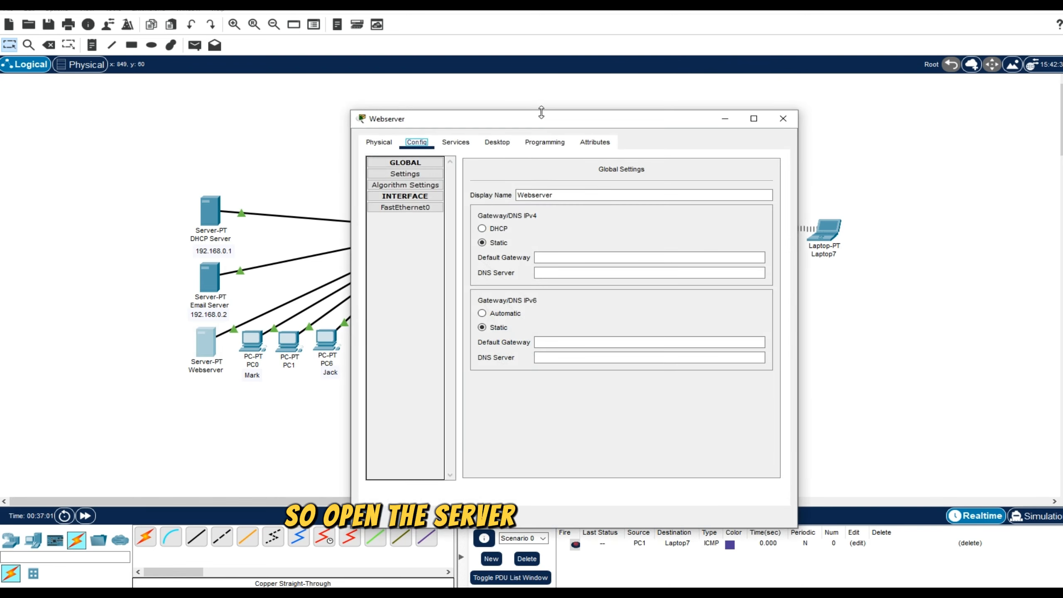
{"action": "left_click_drag", "start_coordinate": [541, 112], "coordinate": [453, 97]}
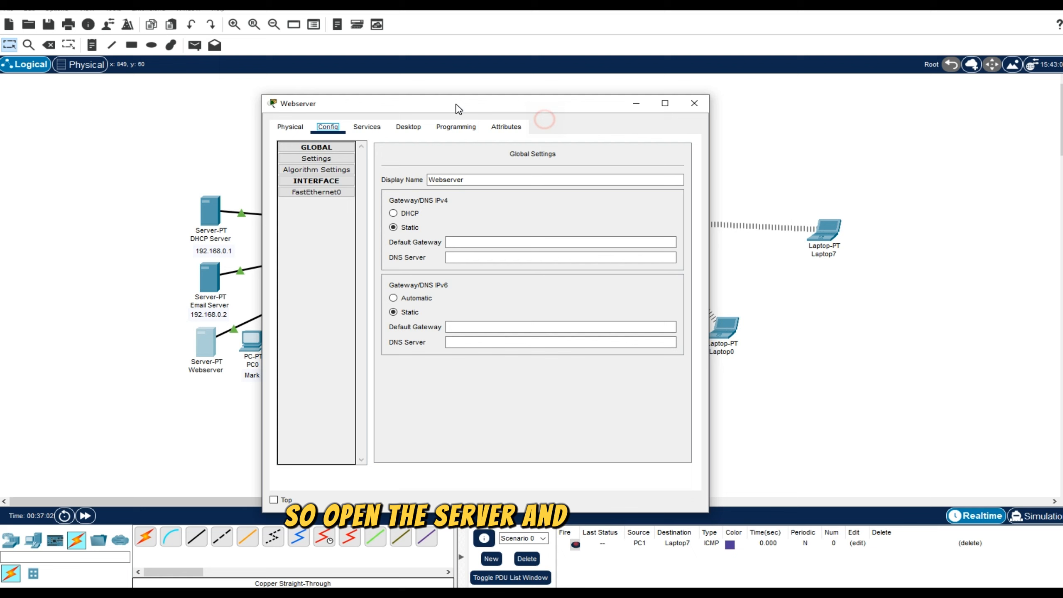
{"action": "left_click", "coordinate": [316, 194]}
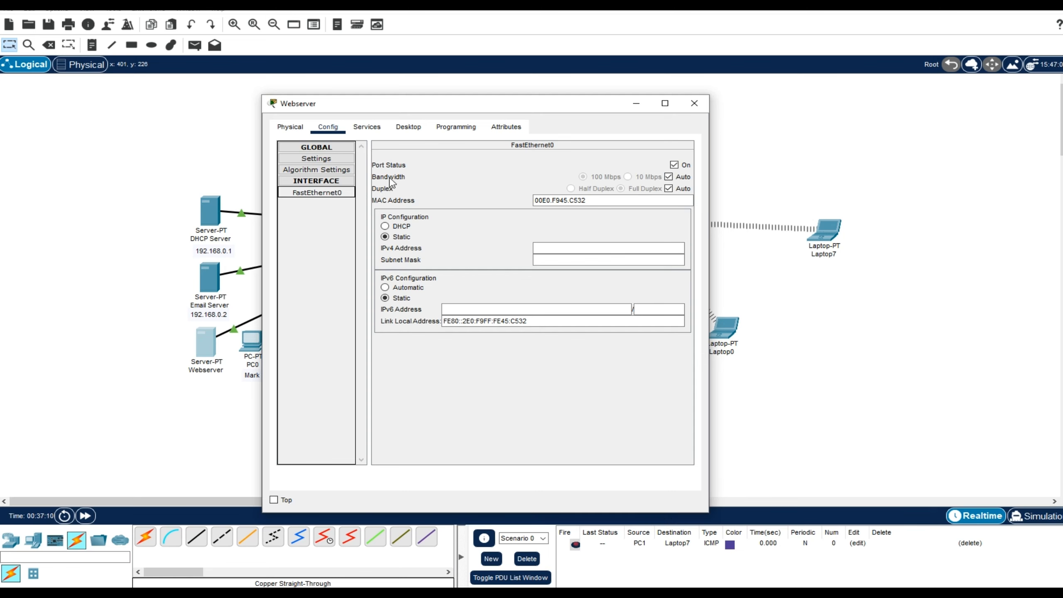
{"action": "left_click", "coordinate": [669, 177]}
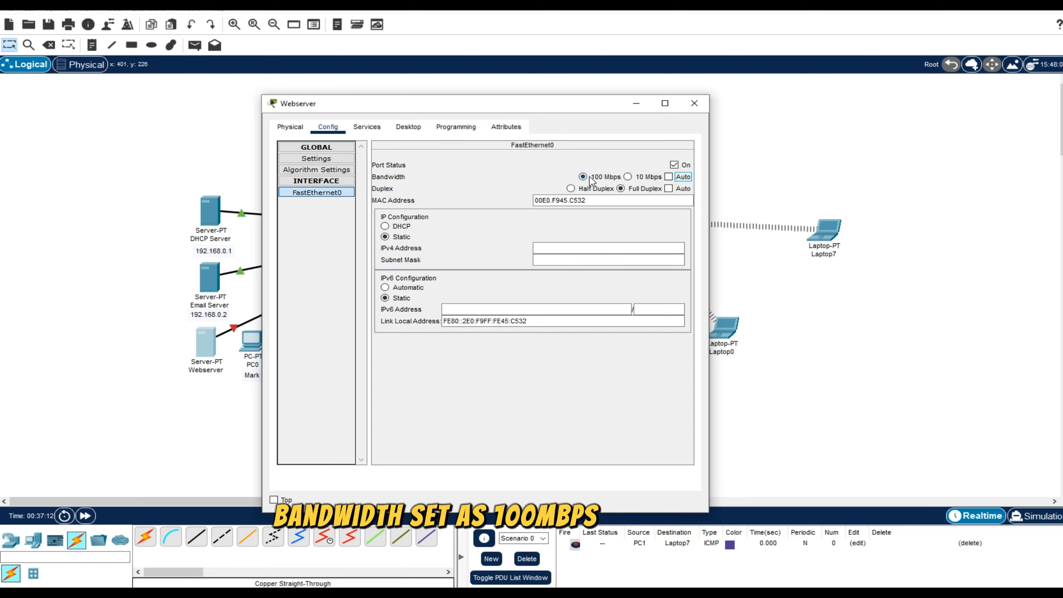
{"action": "left_click", "coordinate": [695, 103]}
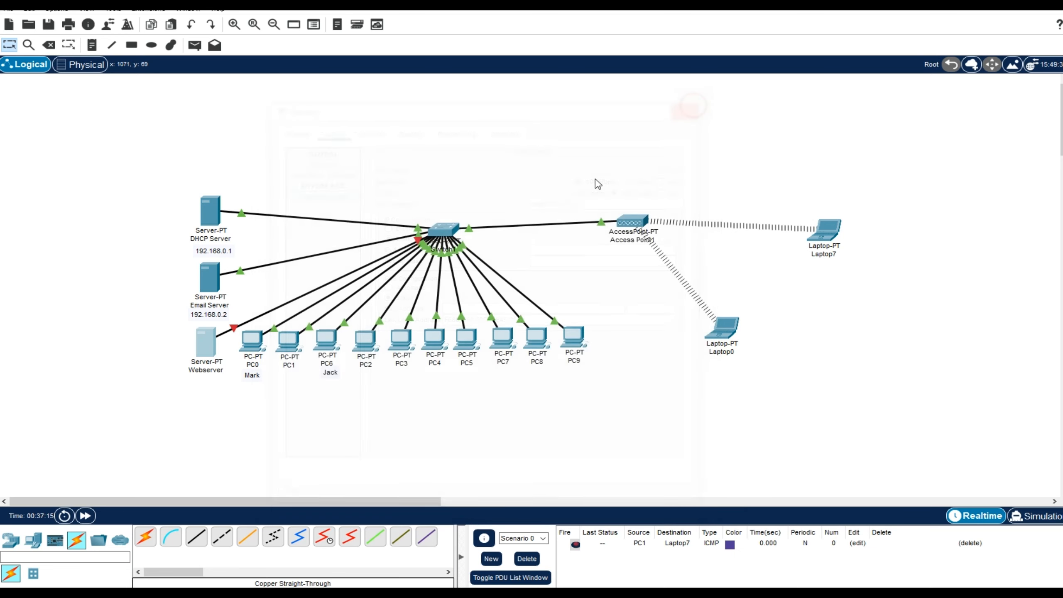
Set the switch's FastEthernet0/14 port, which links to the Webserver, to 100 Mbps bandwidth and full duplex without auto-negotiation.
{"action": "left_click_drag", "start_coordinate": [215, 340], "coordinate": [325, 115]}
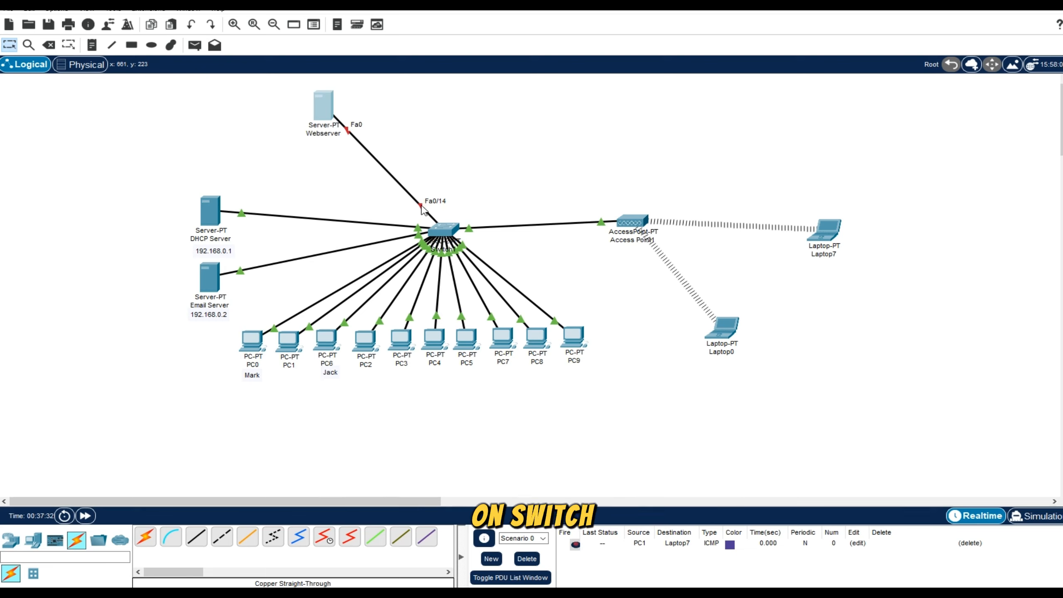
{"action": "left_click", "coordinate": [446, 230]}
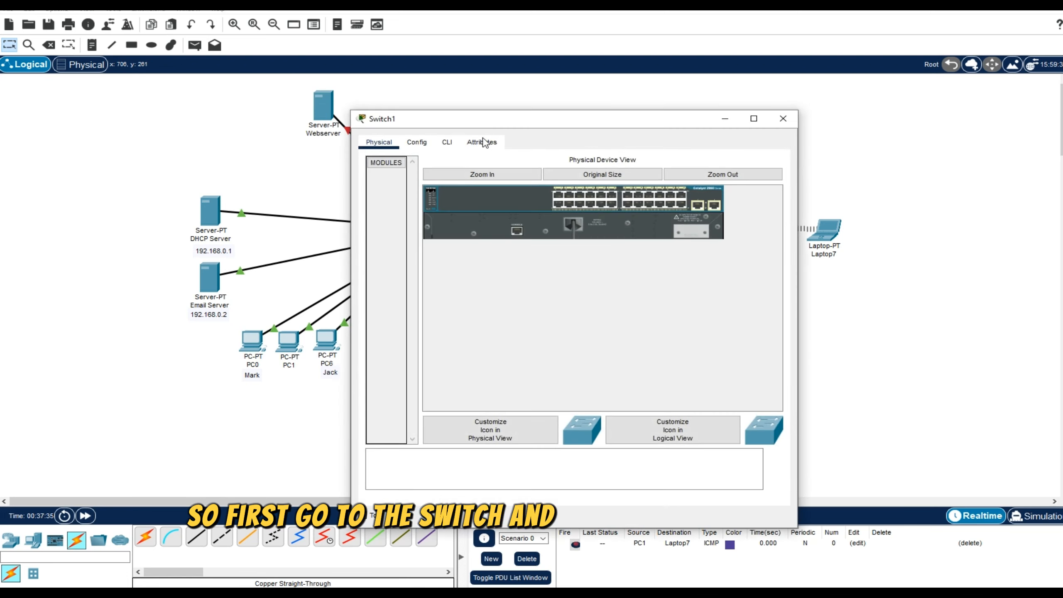
{"action": "left_click", "coordinate": [426, 142]}
{"action": "scroll", "coordinate": [420, 263], "scroll_direction": "down", "scroll_amount": 3}
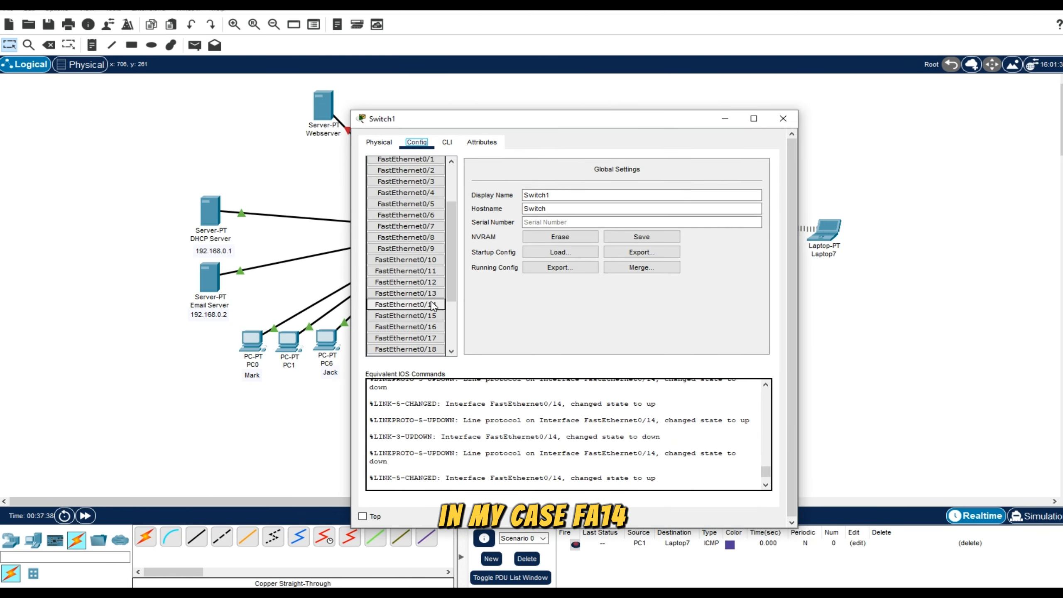
{"action": "left_click", "coordinate": [433, 306]}
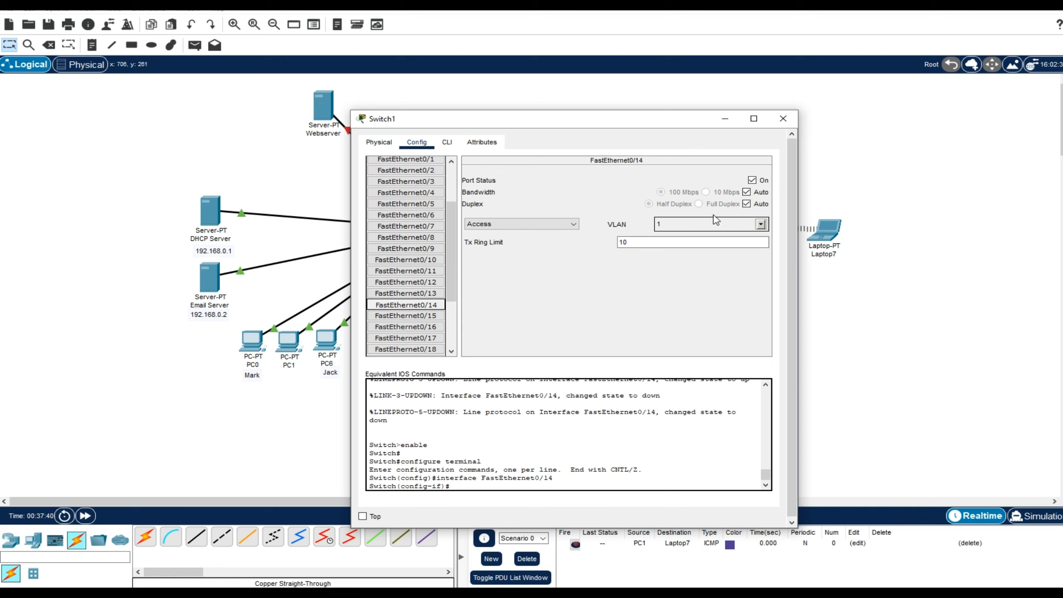
{"action": "left_click", "coordinate": [747, 192]}
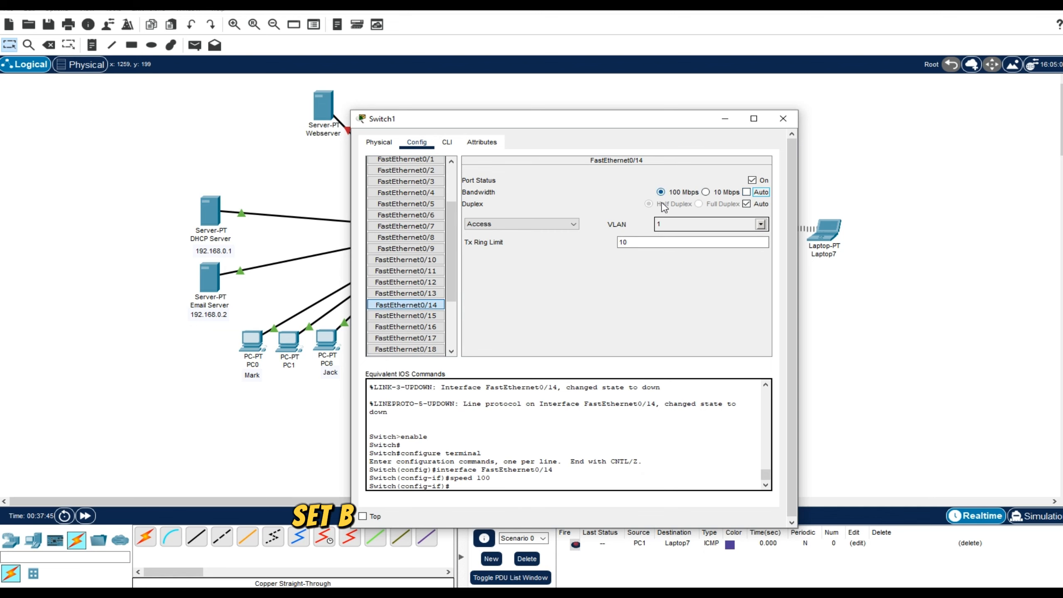
{"action": "left_click", "coordinate": [746, 203]}
{"action": "left_click", "coordinate": [699, 204]}
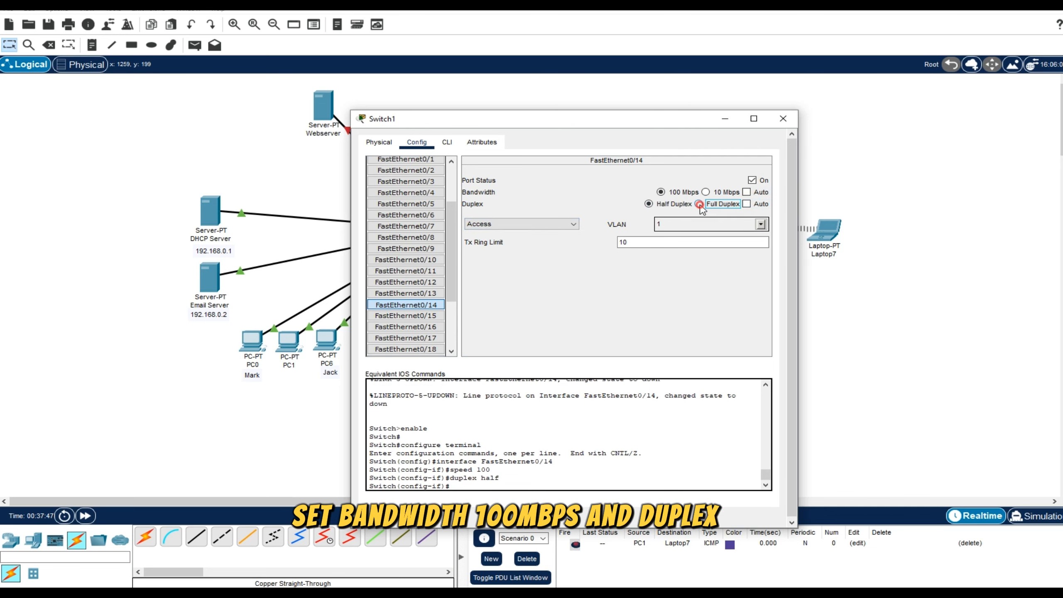
{"action": "left_click", "coordinate": [783, 119]}
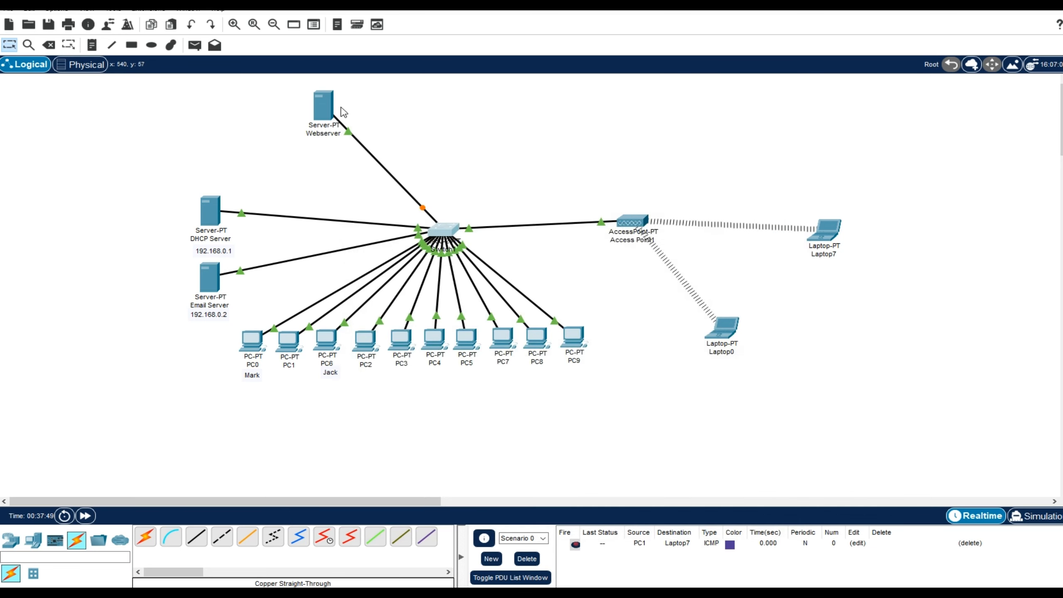
Move the Webserver back below the Email Server, leaving room for the Email Server's address label.
{"action": "left_click_drag", "start_coordinate": [326, 107], "coordinate": [212, 349]}
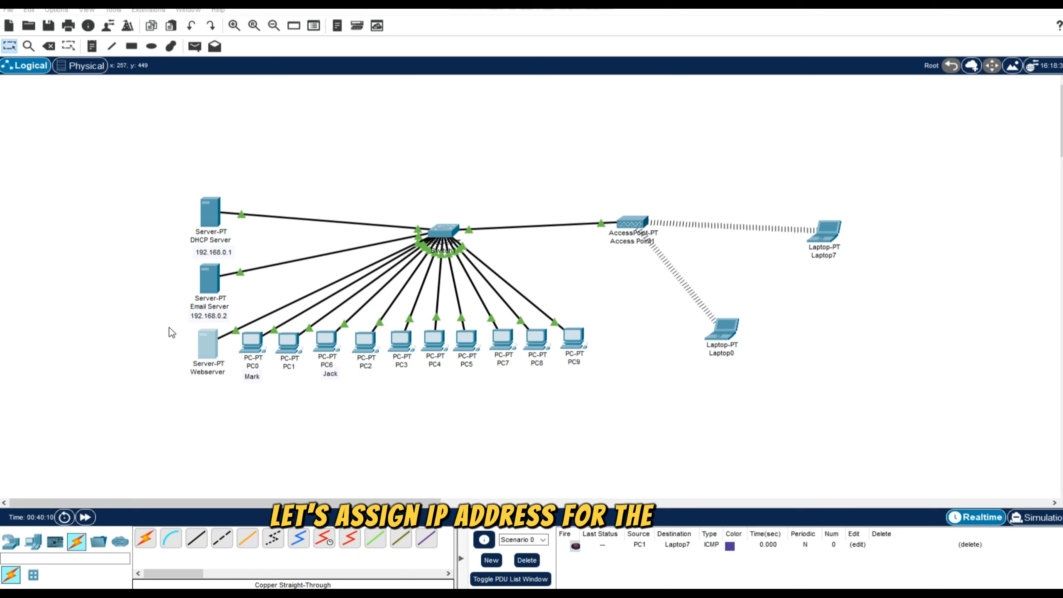
{"action": "left_click_drag", "start_coordinate": [172, 323], "coordinate": [230, 395]}
{"action": "left_click", "coordinate": [235, 419]}
{"action": "left_click_drag", "start_coordinate": [211, 343], "coordinate": [212, 351]}
Copy the text of the Email Server's IP address label, 192.168.0.2.
{"action": "left_click_drag", "start_coordinate": [172, 312], "coordinate": [231, 321]}
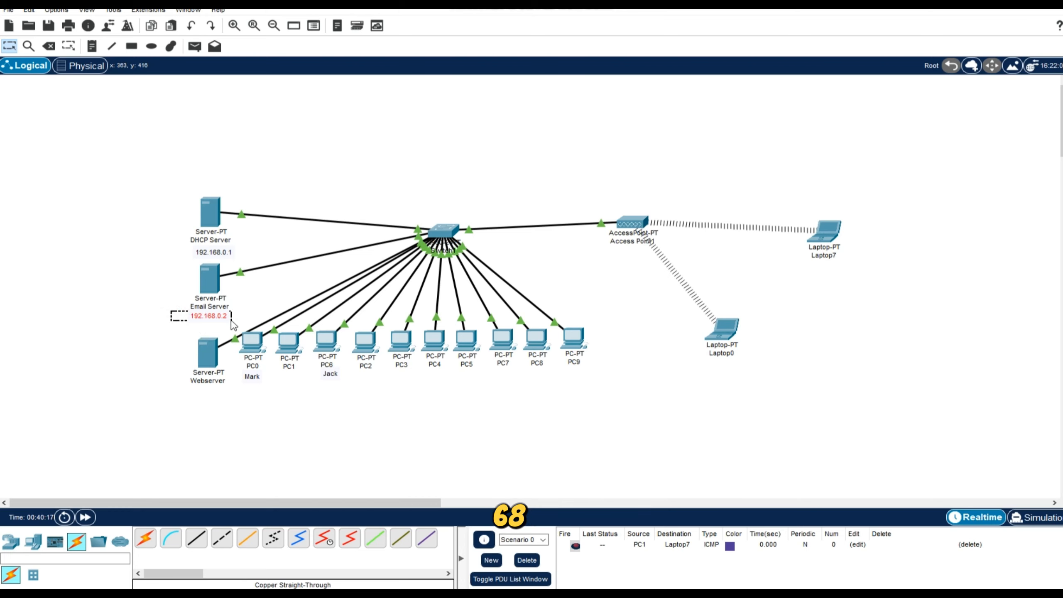
{"action": "double_click", "coordinate": [211, 316]}
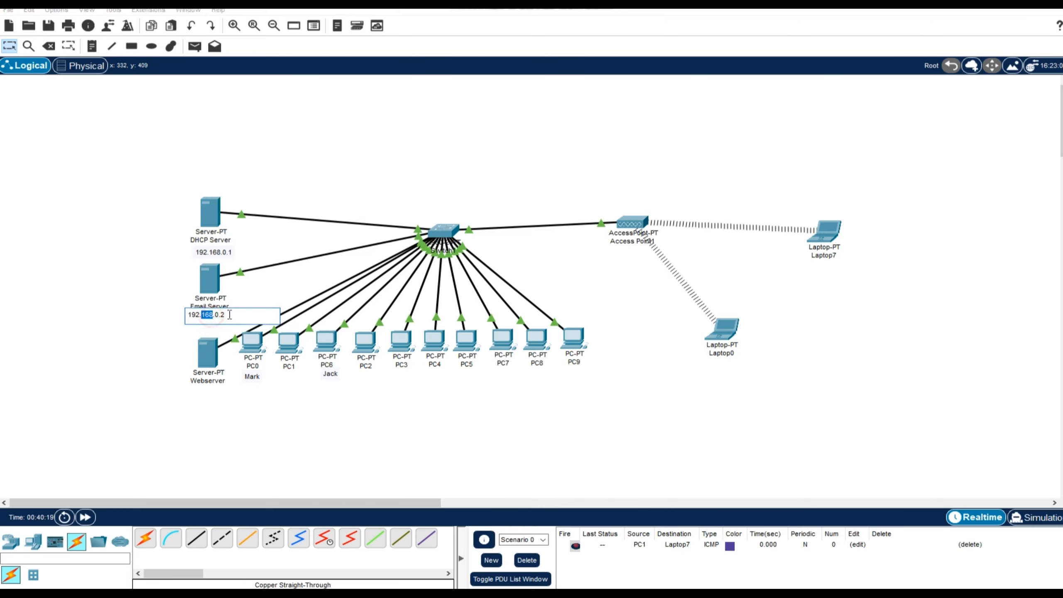
{"action": "left_click_drag", "start_coordinate": [240, 314], "coordinate": [179, 317]}
{"action": "left_click", "coordinate": [162, 428]}
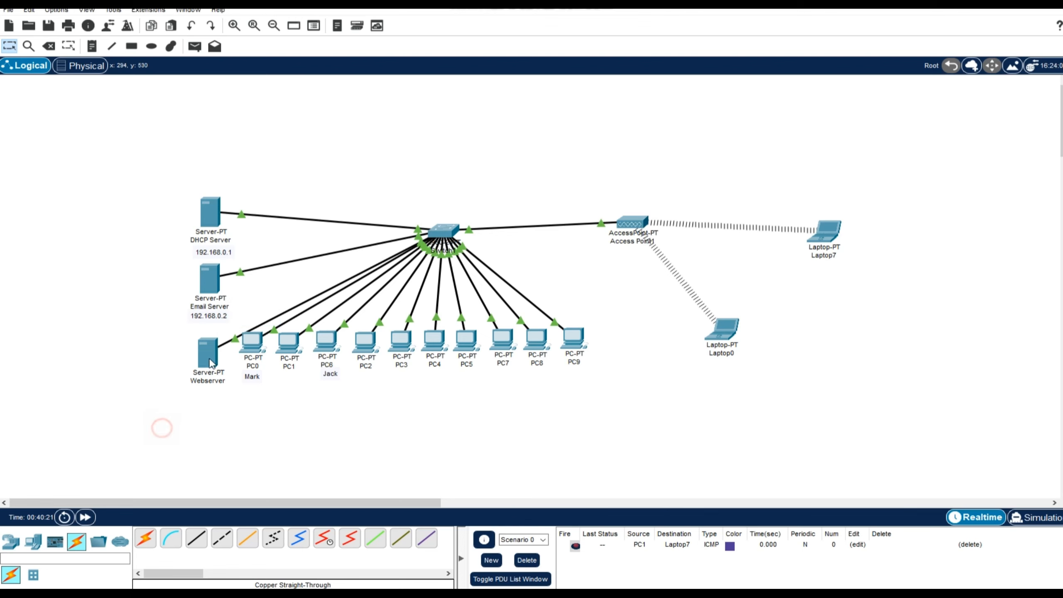
Assign the Webserver the static IPv4 address 192.168.0.3 with subnet mask 255.255.255.0.
{"action": "left_click_drag", "start_coordinate": [209, 359], "coordinate": [205, 352]}
{"action": "left_click", "coordinate": [206, 352]}
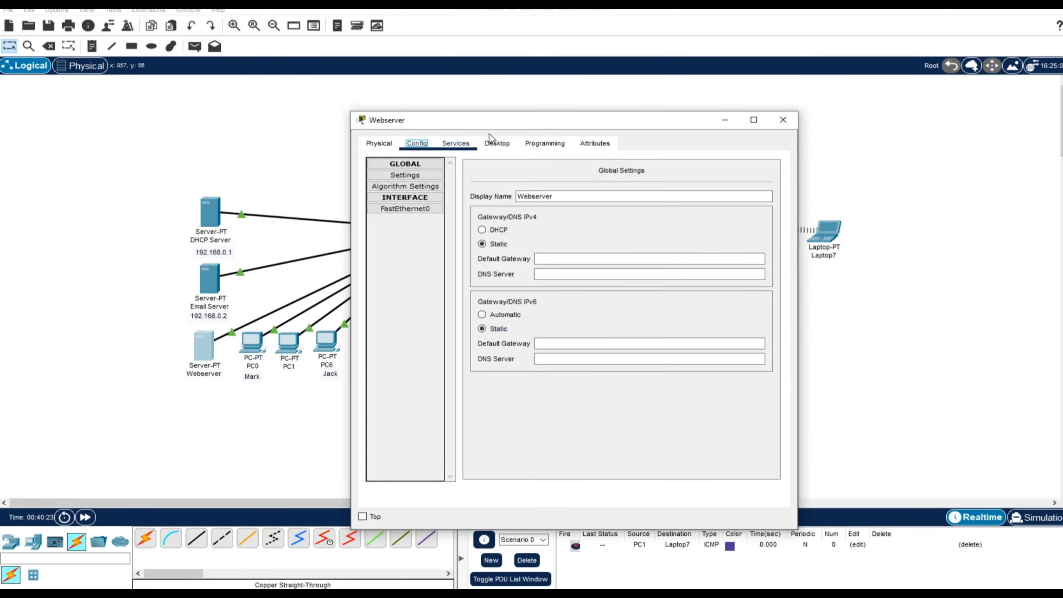
{"action": "left_click_drag", "start_coordinate": [508, 125], "coordinate": [469, 115]}
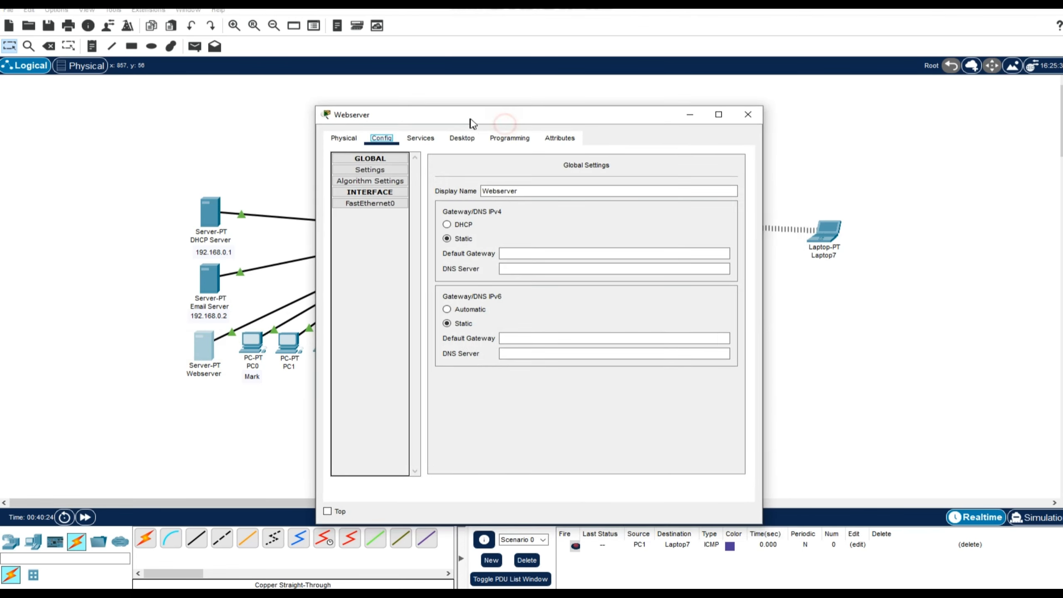
{"action": "left_click", "coordinate": [464, 142]}
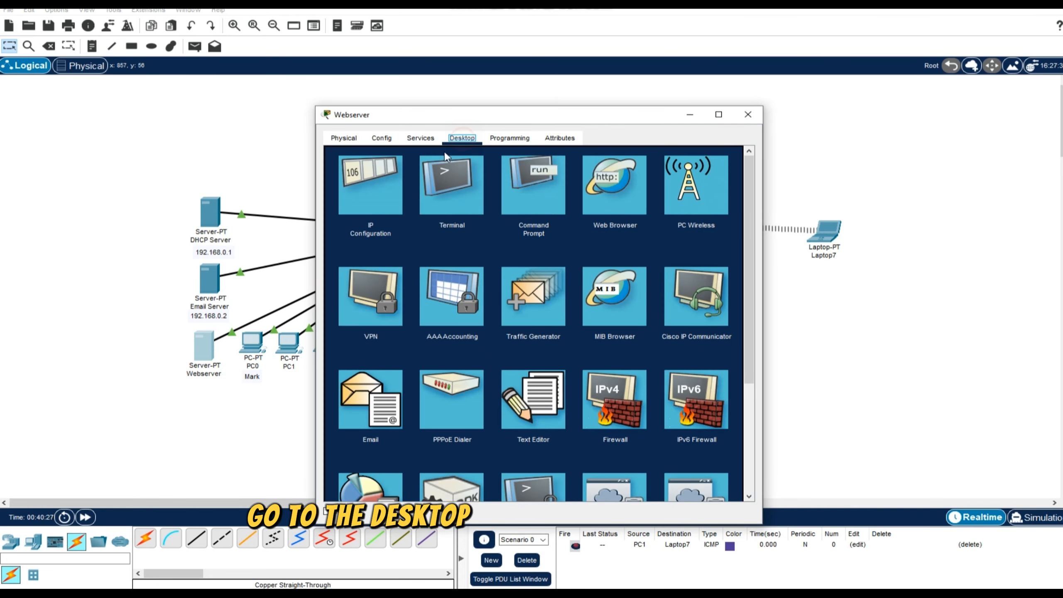
{"action": "left_click", "coordinate": [378, 185]}
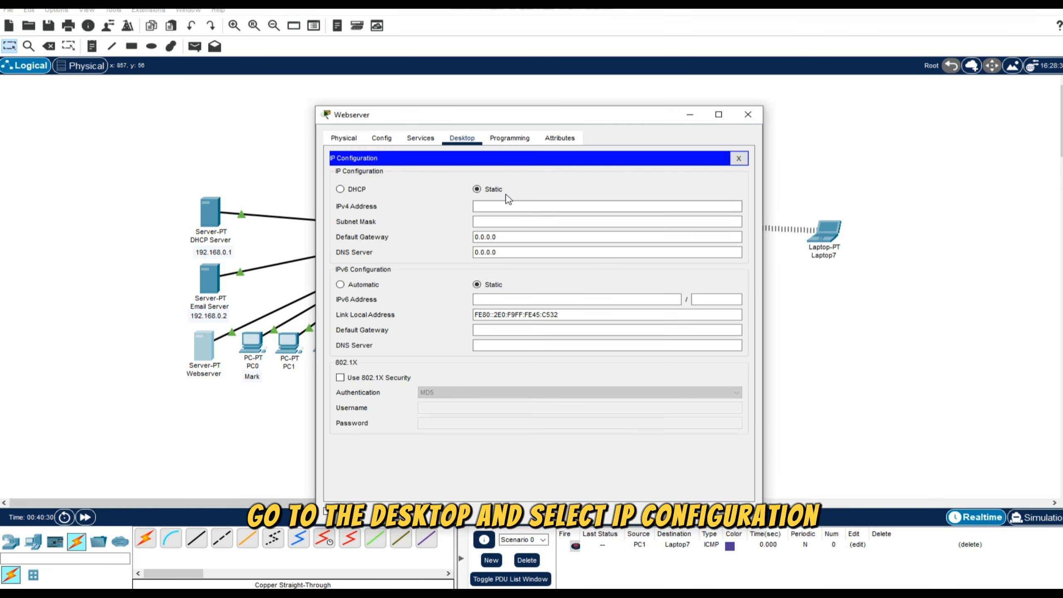
{"action": "left_click", "coordinate": [501, 204]}
{"action": "type", "text": "192.168.0.2"}
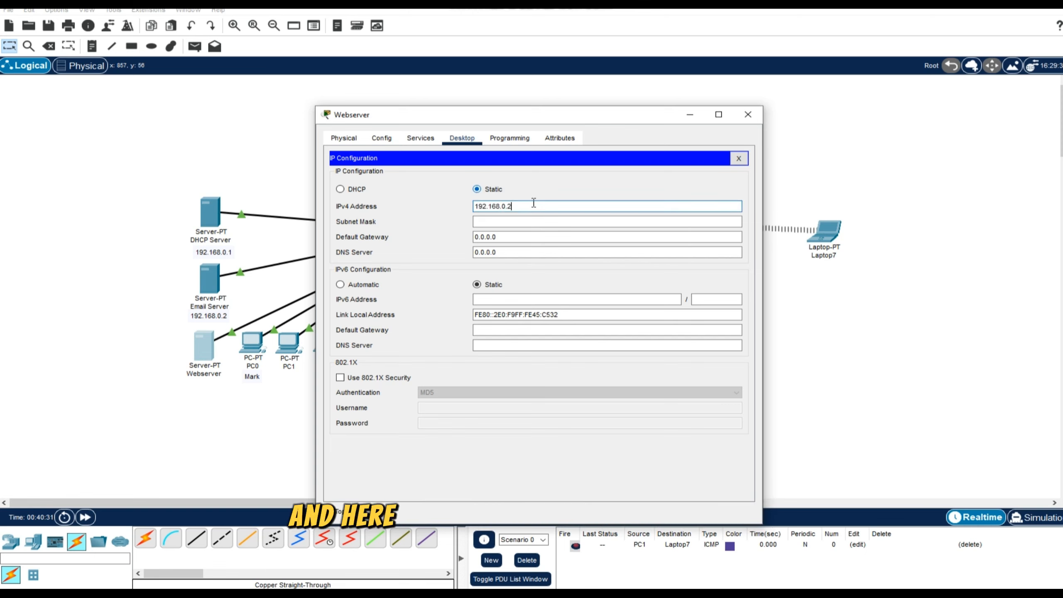
{"action": "key", "text": "BackSpace"}
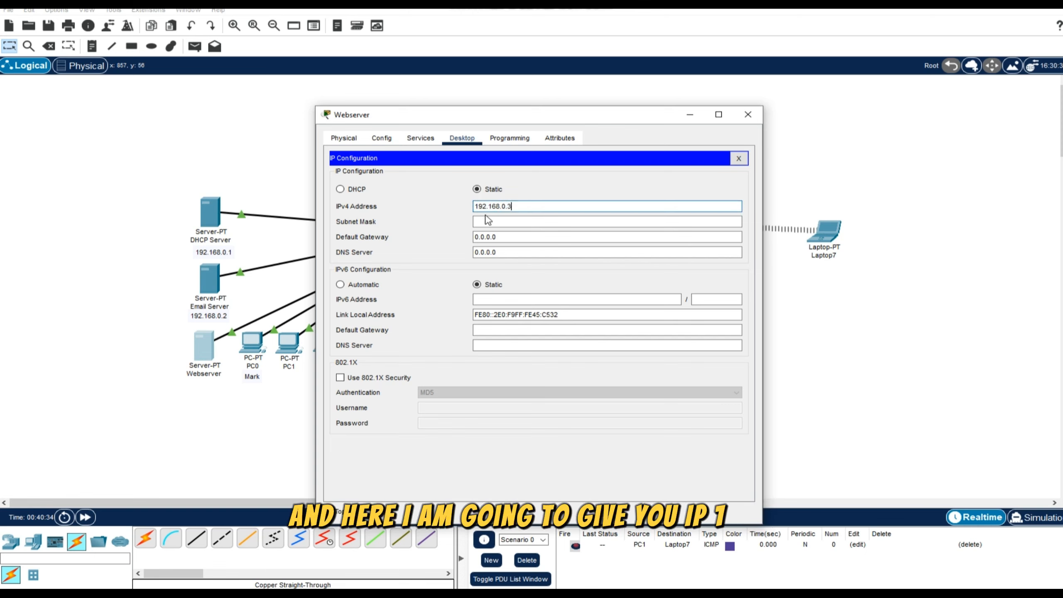
{"action": "double_click", "coordinate": [508, 207]}
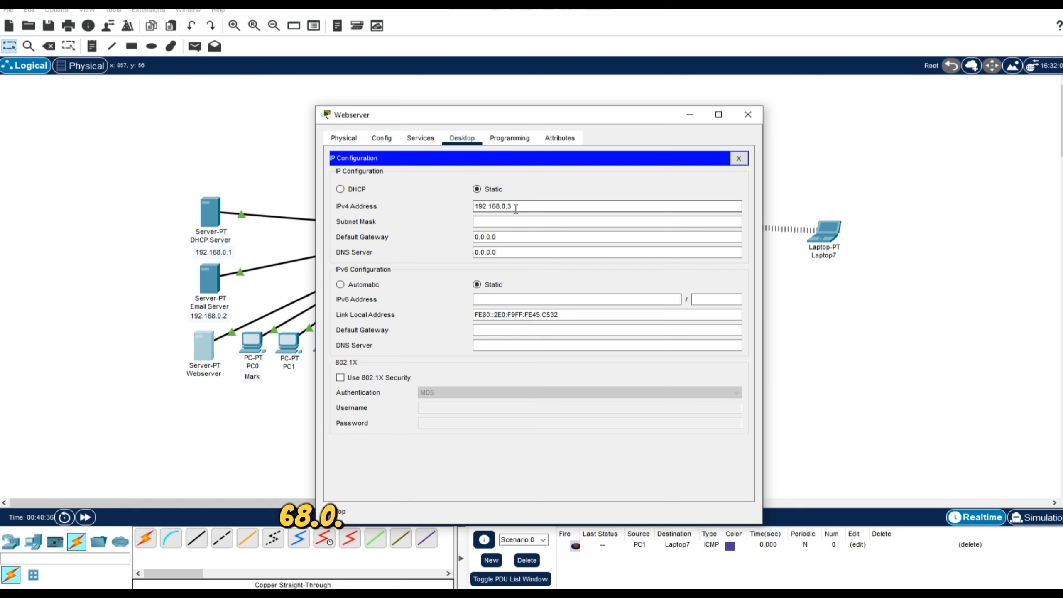
{"action": "left_click", "coordinate": [524, 222]}
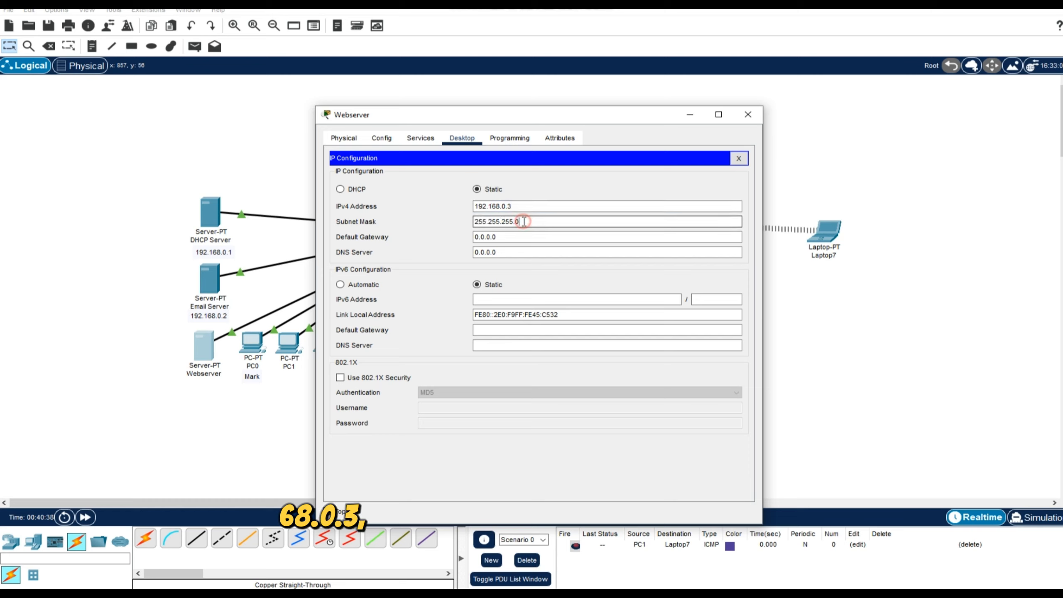
{"action": "left_click", "coordinate": [533, 207]}
{"action": "left_click", "coordinate": [530, 207]}
{"action": "left_click_drag", "start_coordinate": [529, 207], "coordinate": [474, 206]}
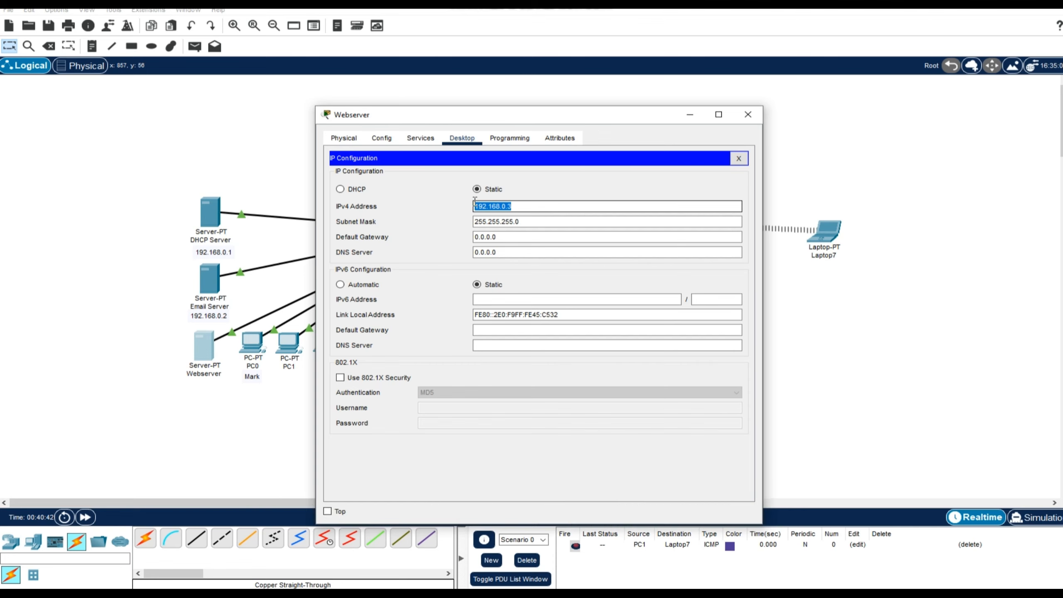
{"action": "left_click", "coordinate": [747, 114]}
{"action": "left_click", "coordinate": [250, 438]}
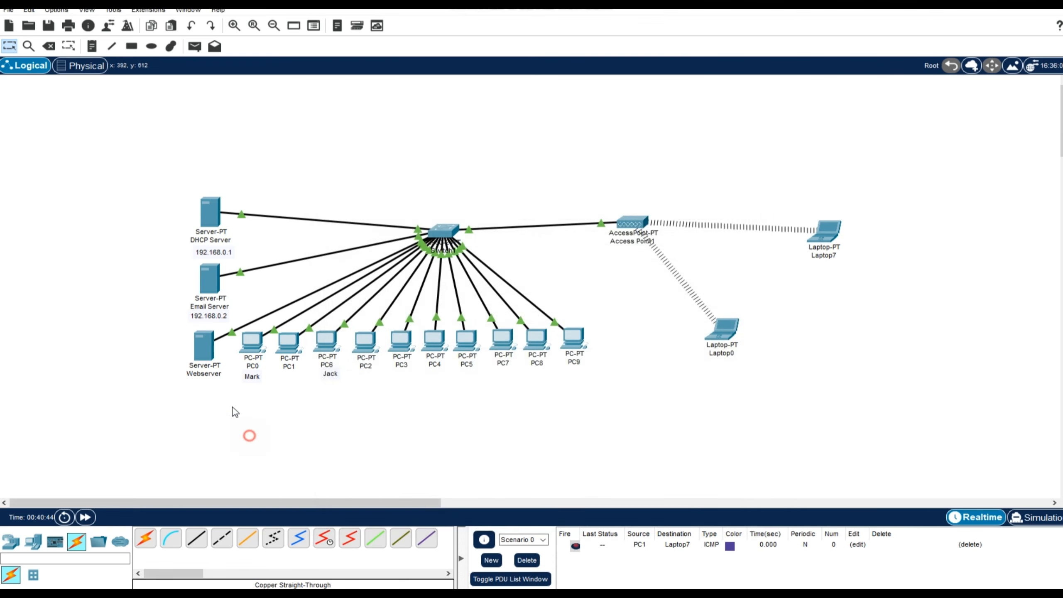
Move the Webserver slightly so it lines up directly beneath the Email Server in the topology.
{"action": "left_click", "coordinate": [205, 356]}
{"action": "left_click_drag", "start_coordinate": [206, 356], "coordinate": [213, 354]}
{"action": "left_click", "coordinate": [200, 403]}
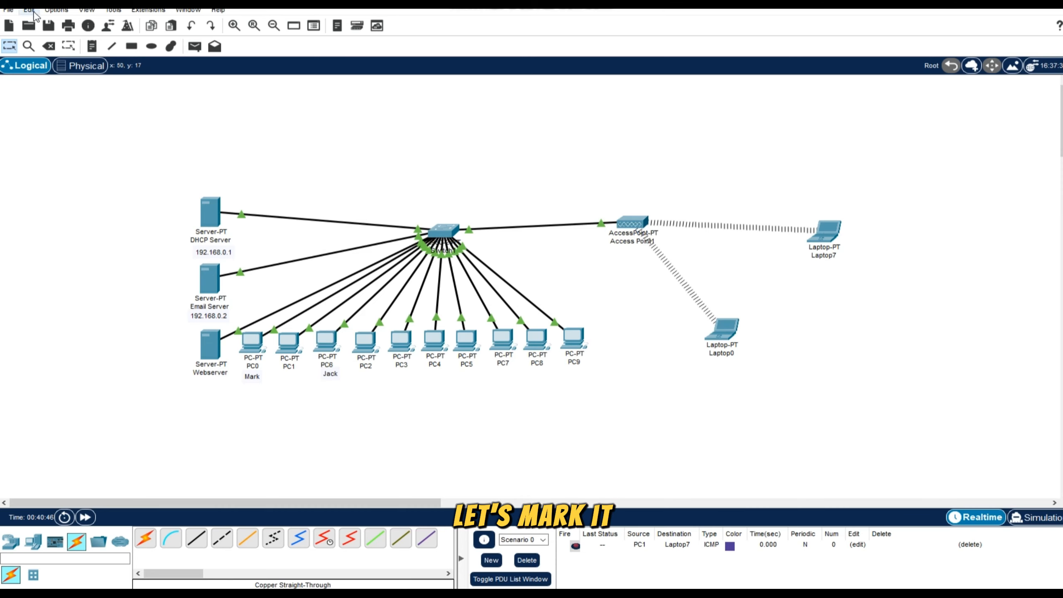
Place a text note reading 192.168.0.3 below the Webserver as its address label.
{"action": "left_click", "coordinate": [92, 46]}
{"action": "left_click", "coordinate": [193, 385]}
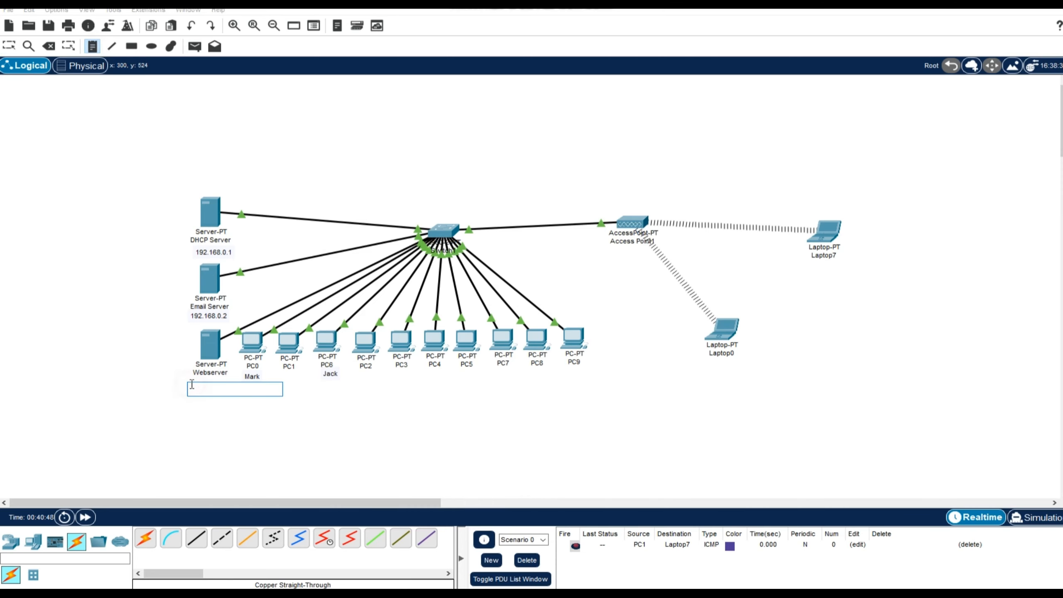
{"action": "type", "text": "192.168.0.3"}
{"action": "left_click", "coordinate": [321, 456]}
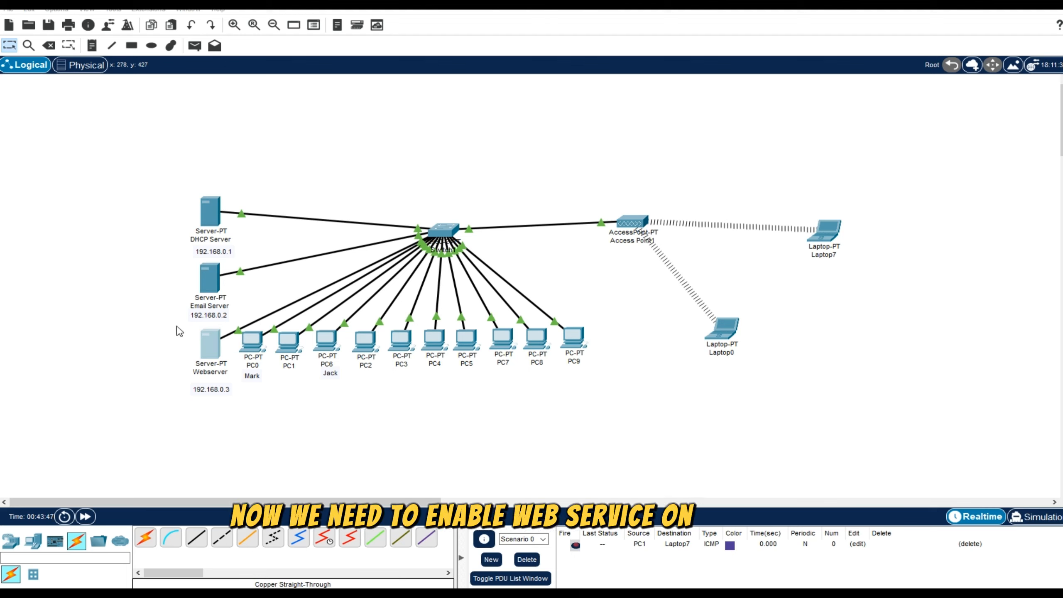
Open the Webserver's HTTP service and open its index.html file for editing.
{"action": "left_click_drag", "start_coordinate": [184, 335], "coordinate": [231, 392]}
{"action": "left_click", "coordinate": [245, 427]}
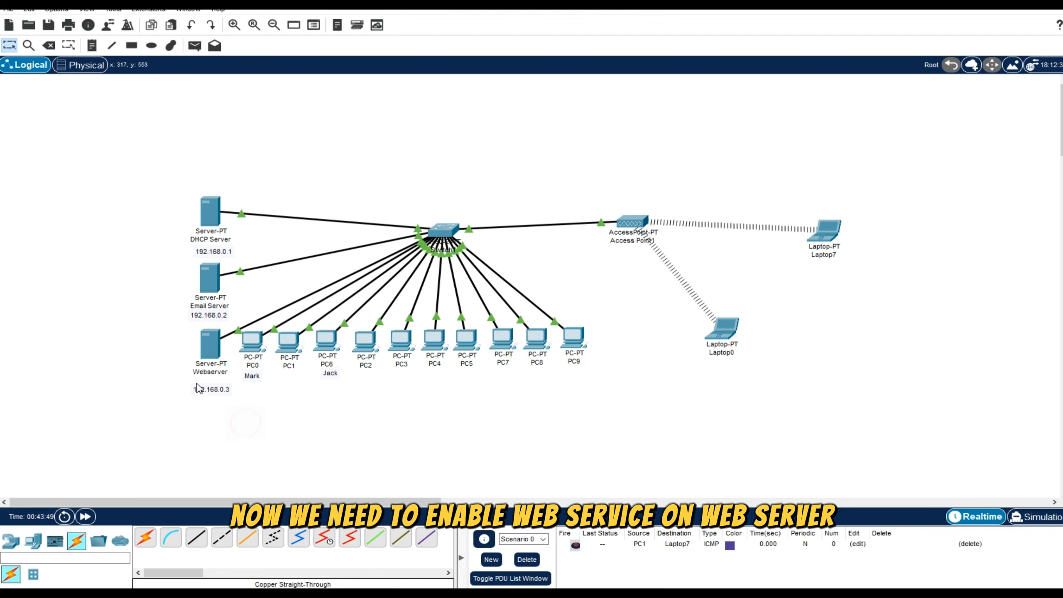
{"action": "left_click", "coordinate": [215, 337]}
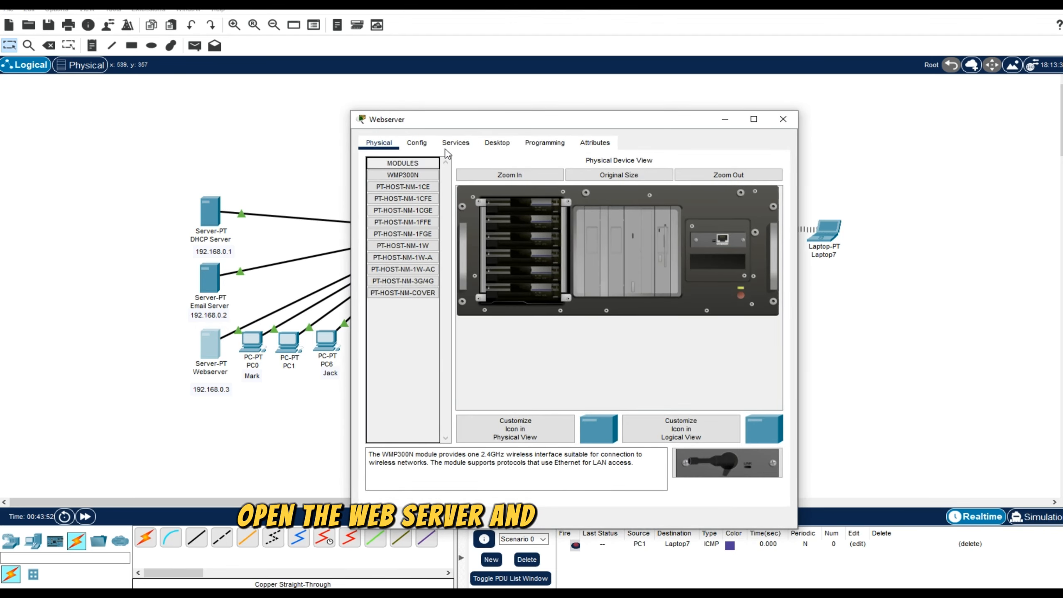
{"action": "left_click_drag", "start_coordinate": [465, 115], "coordinate": [433, 92]}
{"action": "left_click", "coordinate": [433, 116]}
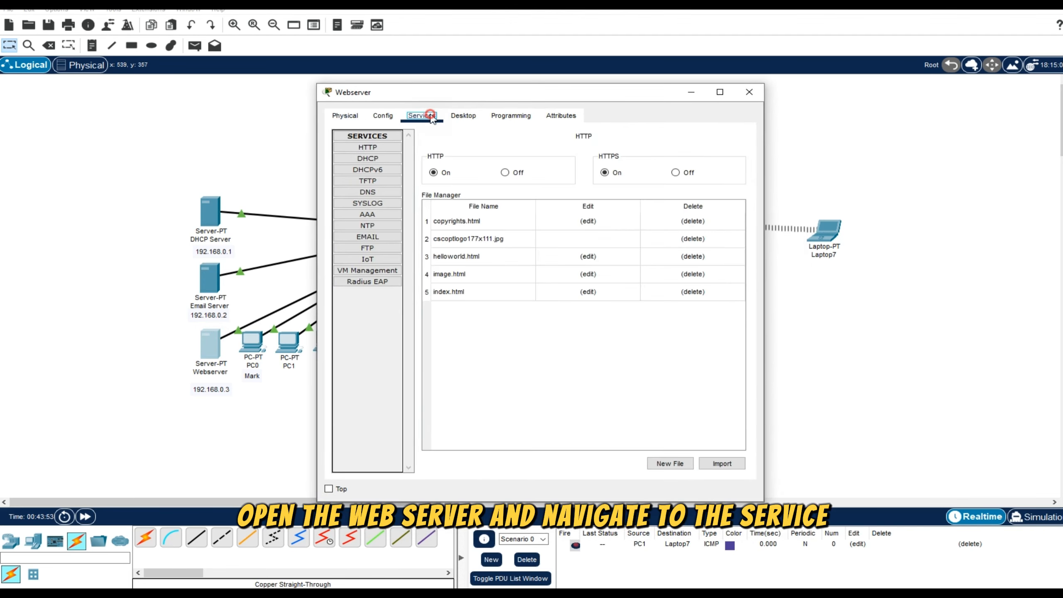
{"action": "left_click", "coordinate": [367, 150]}
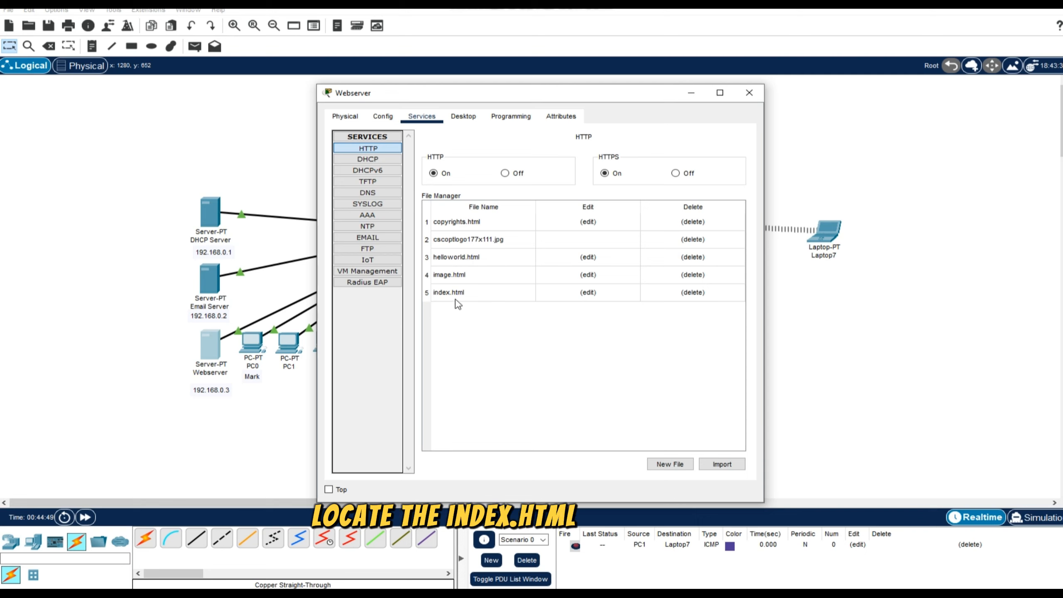
{"action": "left_click", "coordinate": [493, 296]}
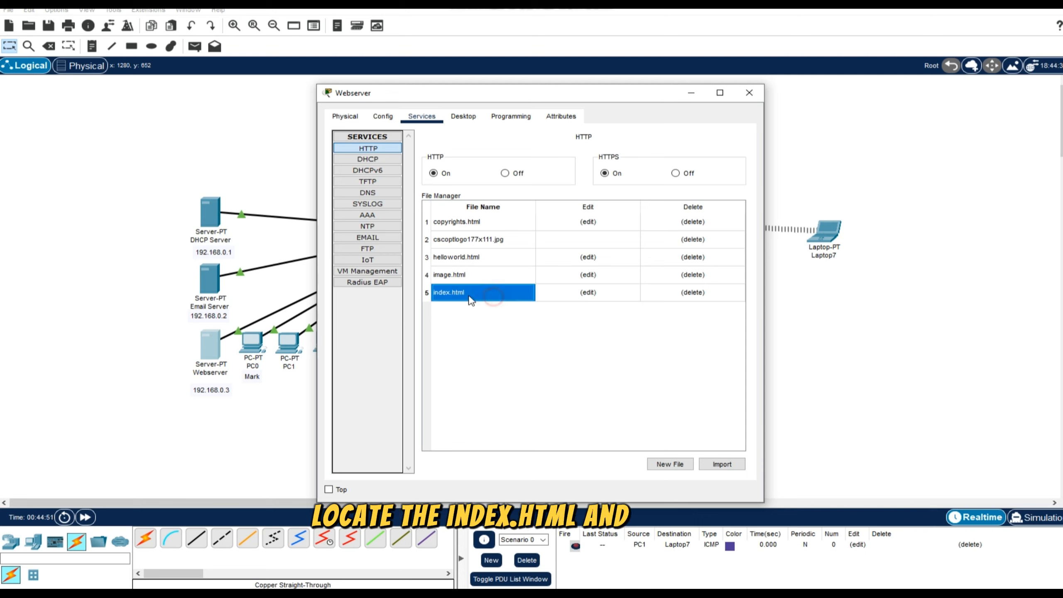
{"action": "left_click", "coordinate": [588, 292]}
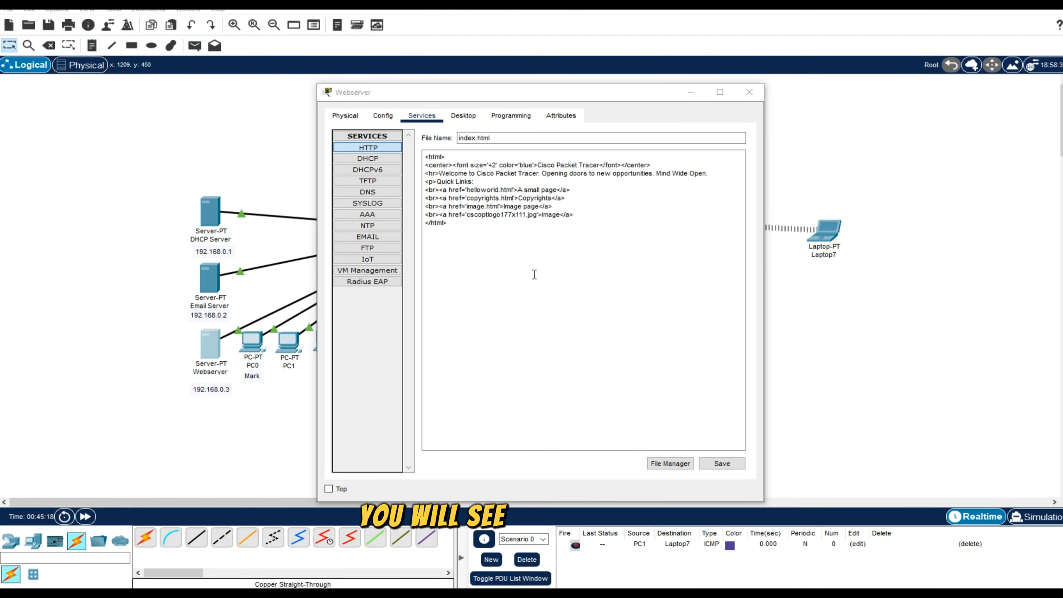
Delete all the default code between the opening and closing html tags of index.html.
{"action": "left_click", "coordinate": [540, 272]}
{"action": "left_click_drag", "start_coordinate": [485, 223], "coordinate": [403, 158]}
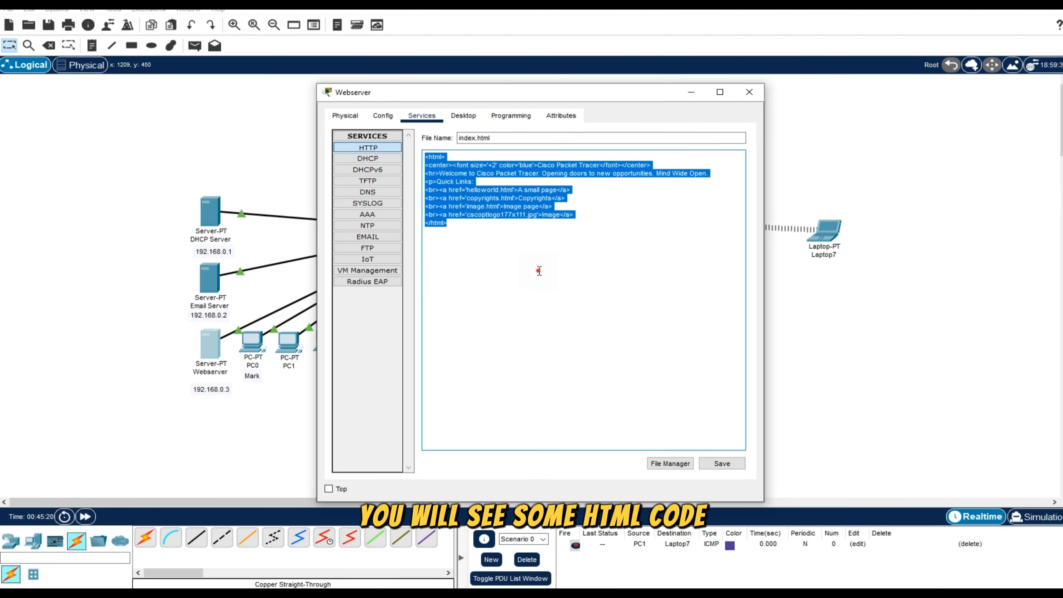
{"action": "left_click", "coordinate": [538, 272]}
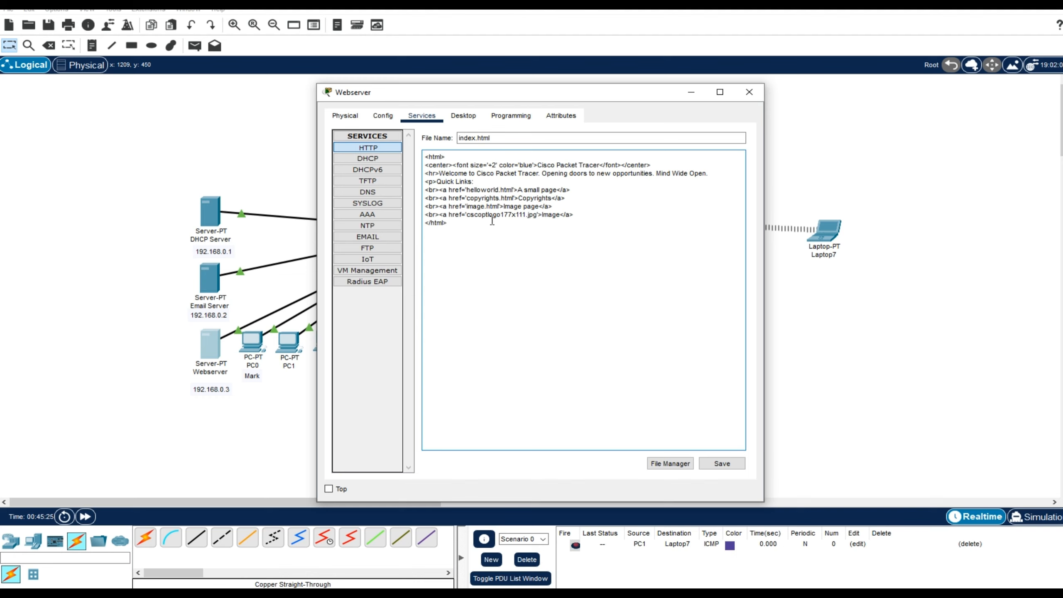
{"action": "left_click_drag", "start_coordinate": [469, 224], "coordinate": [413, 152]}
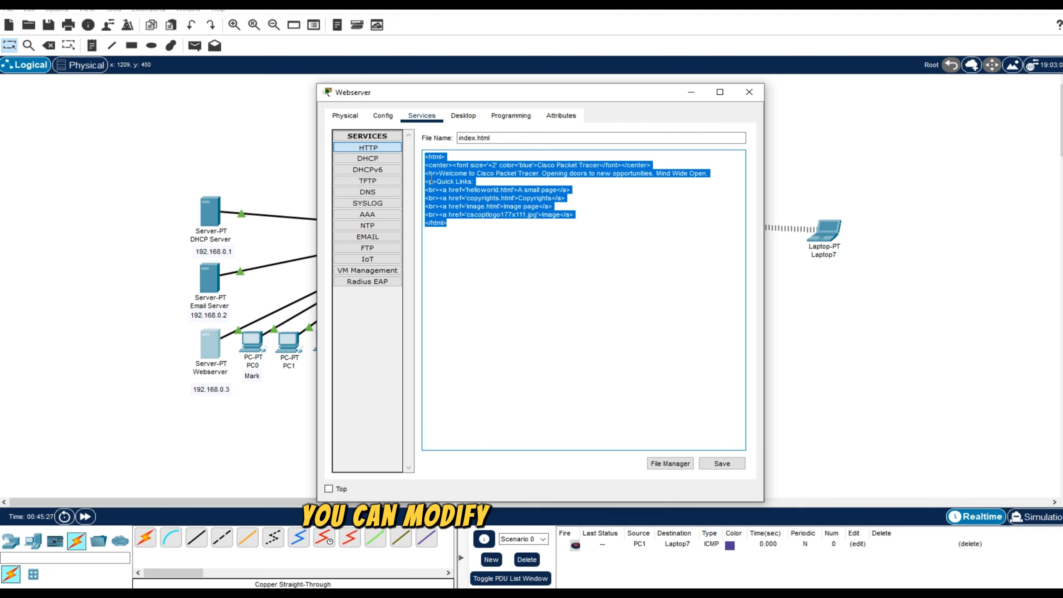
{"action": "left_click", "coordinate": [473, 249]}
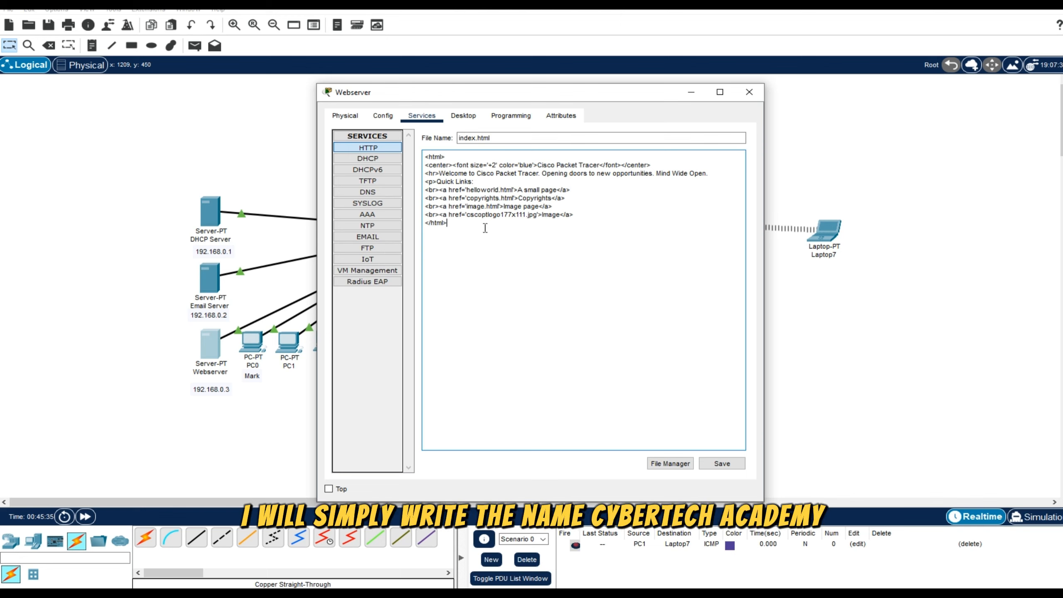
{"action": "left_click_drag", "start_coordinate": [593, 215], "coordinate": [427, 166]}
{"action": "key", "text": "BackSpace"}
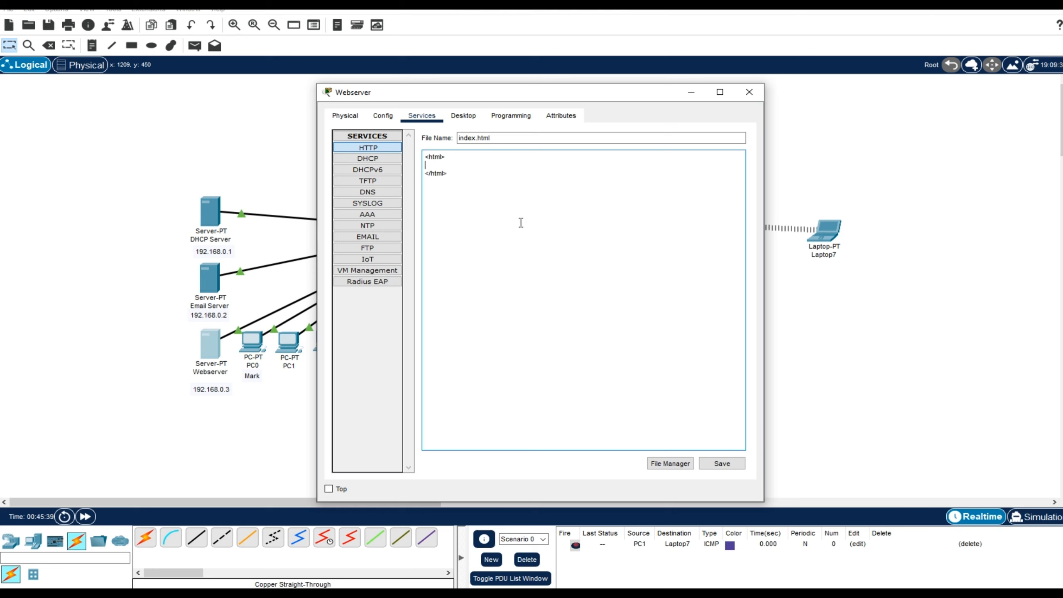
Write an empty head element and a body with the h1 heading CYBERTECH ACADEMY between the html tags.
{"action": "type", "text": "<head>"}
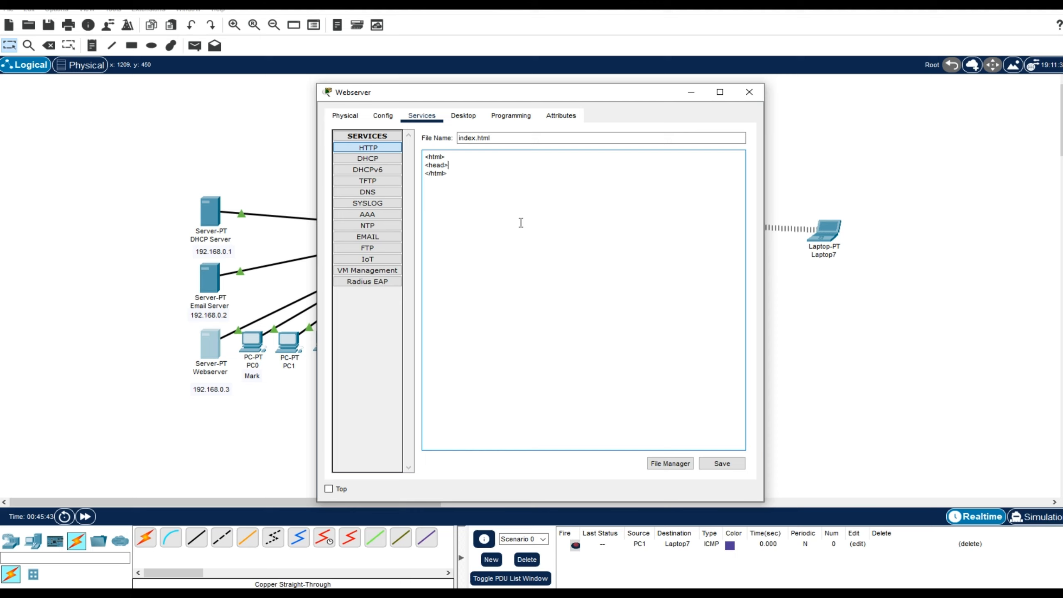
{"action": "type", "text": "</head>"}
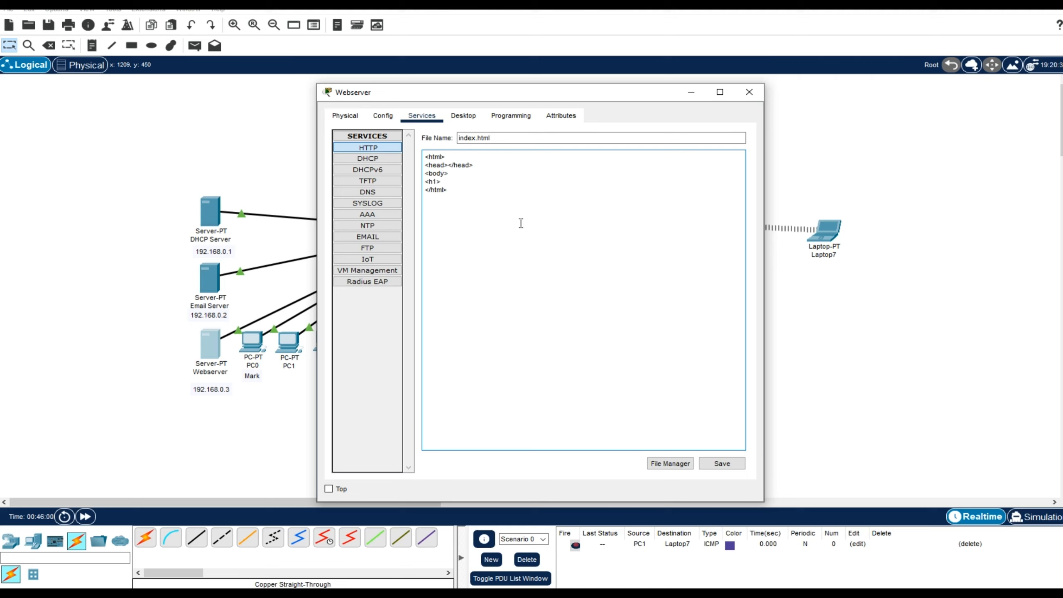
{"action": "type", "text": "CYBERTECH ACAS"}
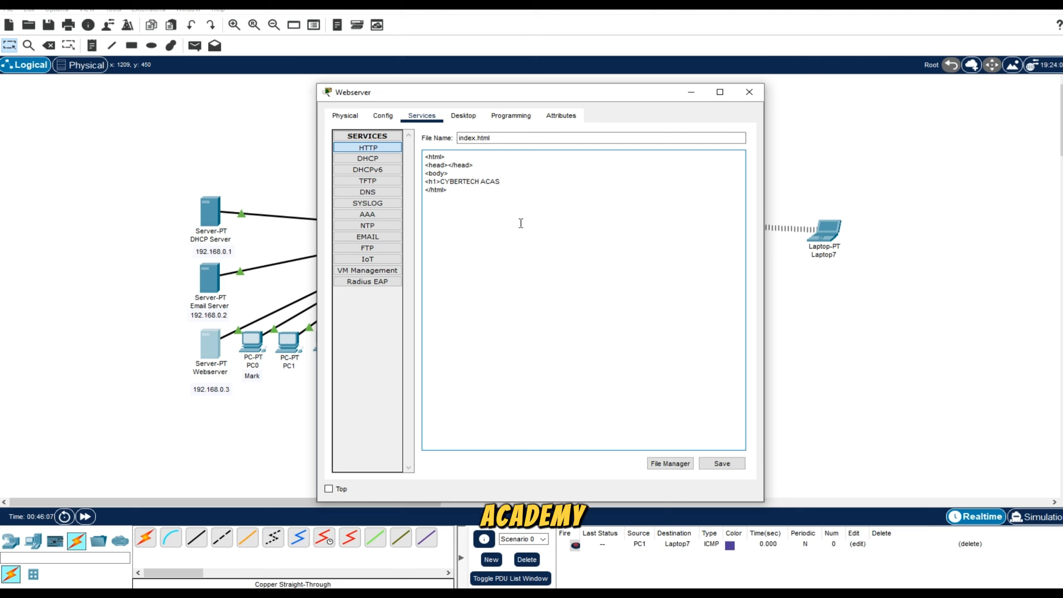
{"action": "key", "text": "BackSpace"}
{"action": "type", "text": "DEMY</h1>"}
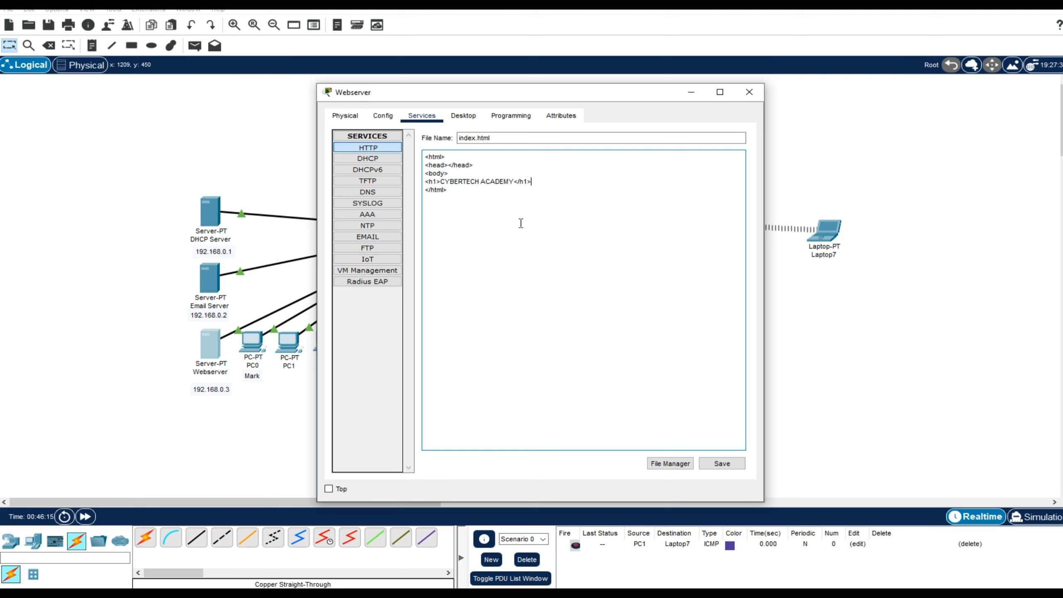
{"action": "key", "text": "Return"}
Review the page code, checking the h1 tag, the heading text and the enclosing head, body and html tags.
{"action": "left_click_drag", "start_coordinate": [433, 182], "coordinate": [426, 181]}
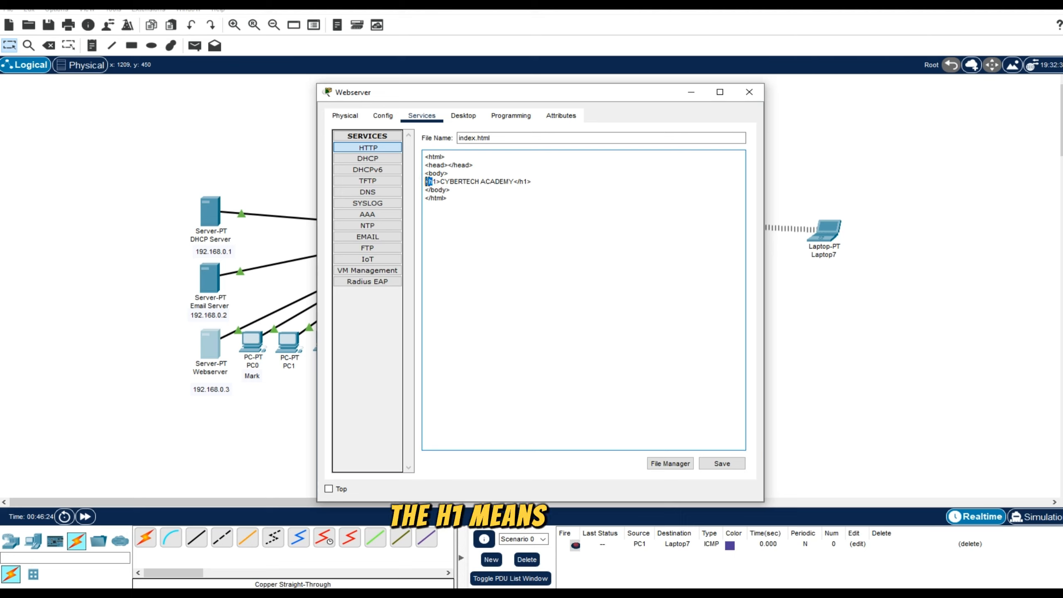
{"action": "left_click", "coordinate": [441, 182]}
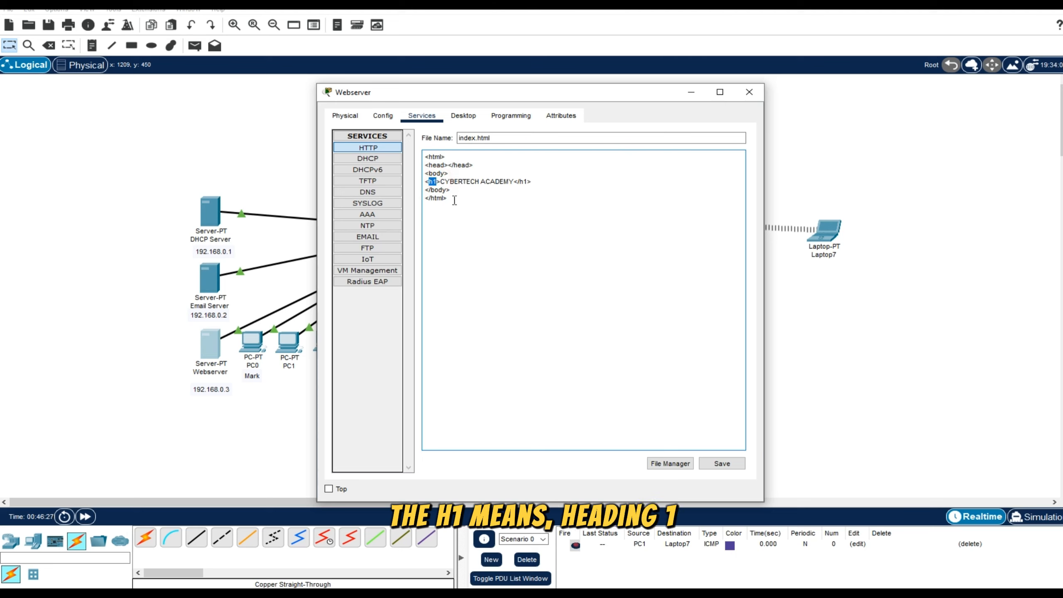
{"action": "left_click_drag", "start_coordinate": [440, 183], "coordinate": [514, 184]}
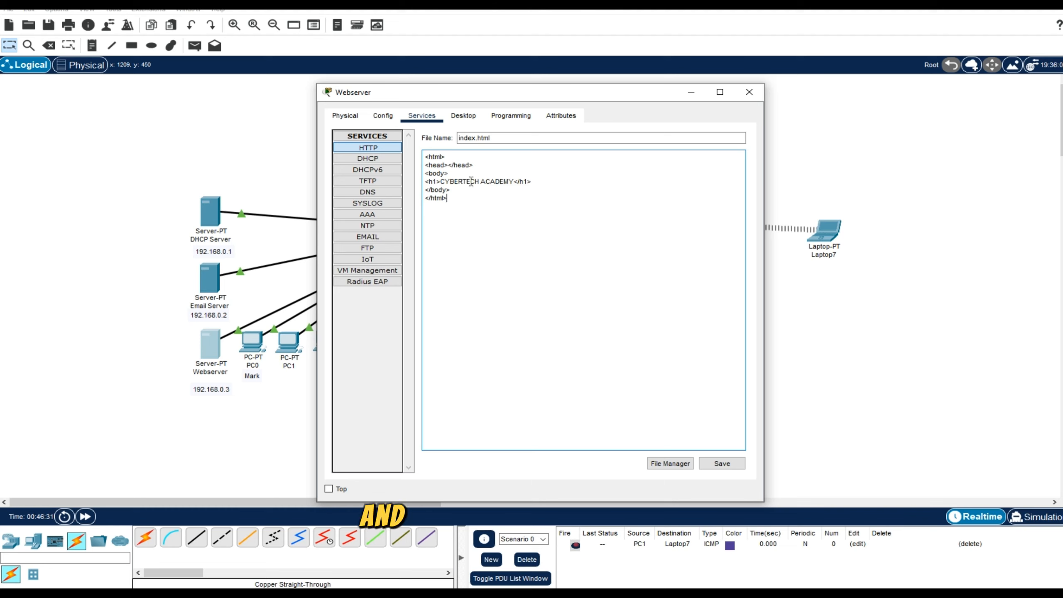
{"action": "left_click_drag", "start_coordinate": [447, 173], "coordinate": [425, 156]}
{"action": "left_click_drag", "start_coordinate": [463, 204], "coordinate": [426, 191]}
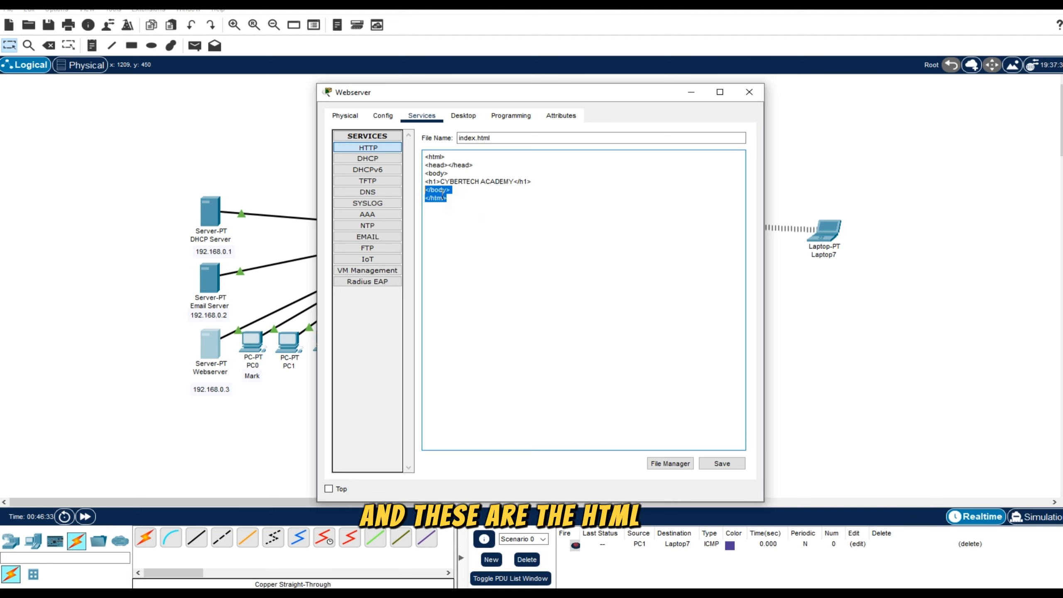
{"action": "left_click", "coordinate": [463, 200]}
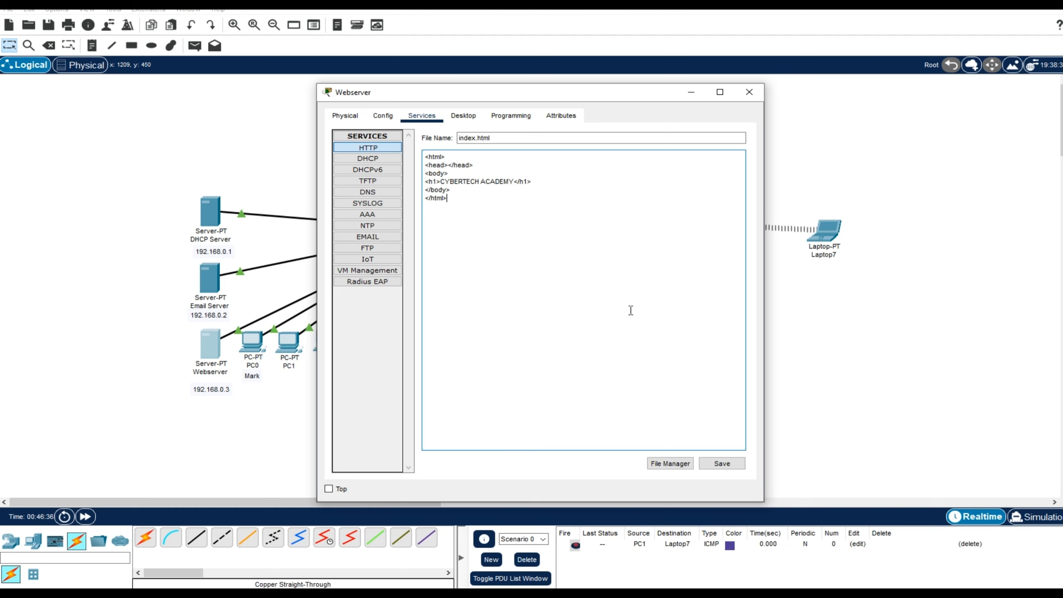
{"action": "key", "text": "ctrl+a"}
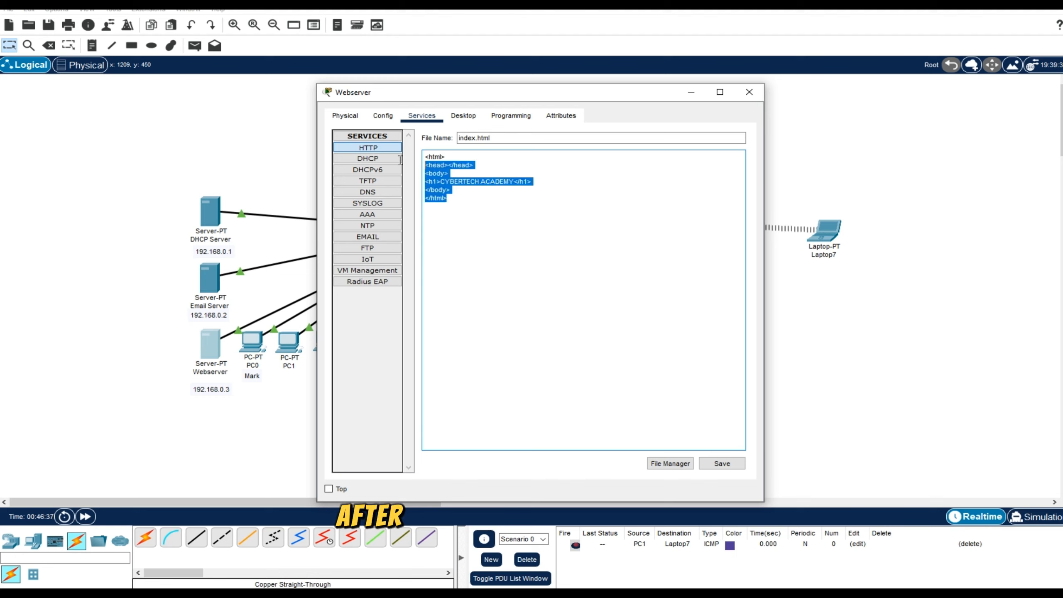
{"action": "left_click", "coordinate": [461, 195]}
Save index.html over the existing file and return to the HTTP service's file list.
{"action": "left_click", "coordinate": [721, 463]}
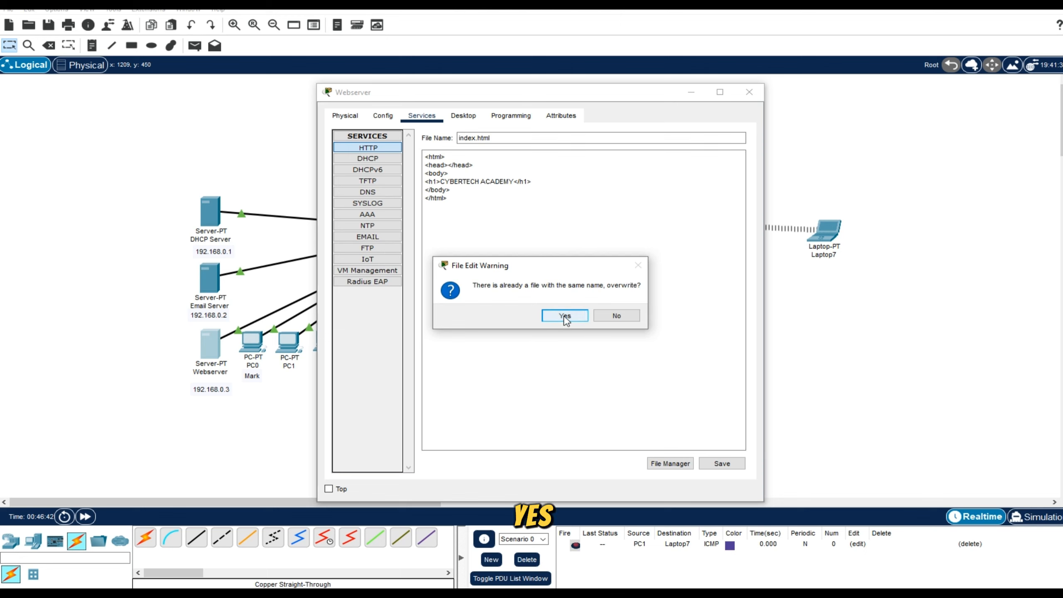
{"action": "left_click", "coordinate": [565, 316]}
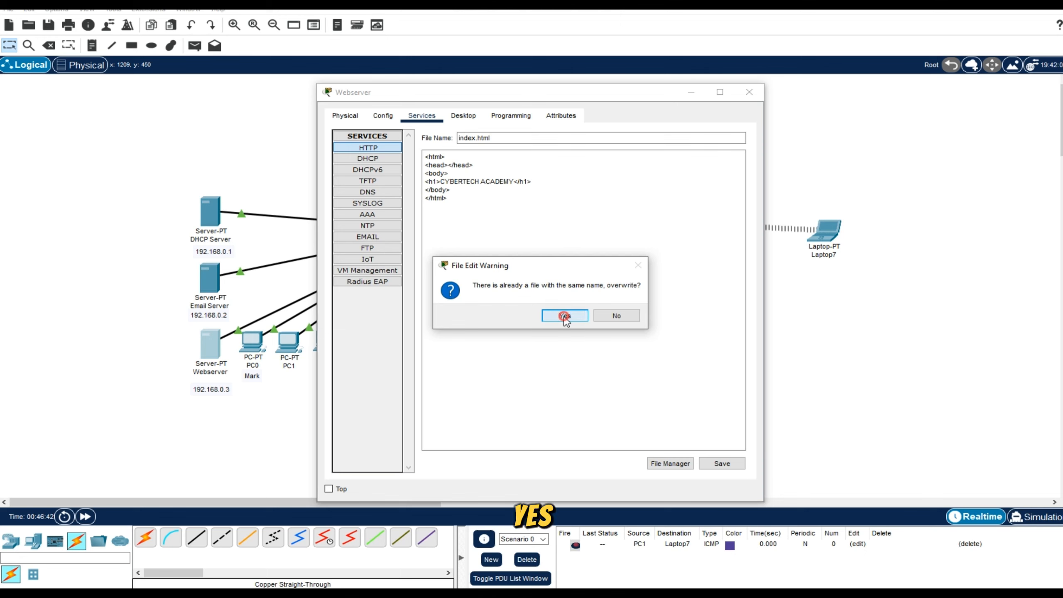
{"action": "left_click", "coordinate": [379, 148]}
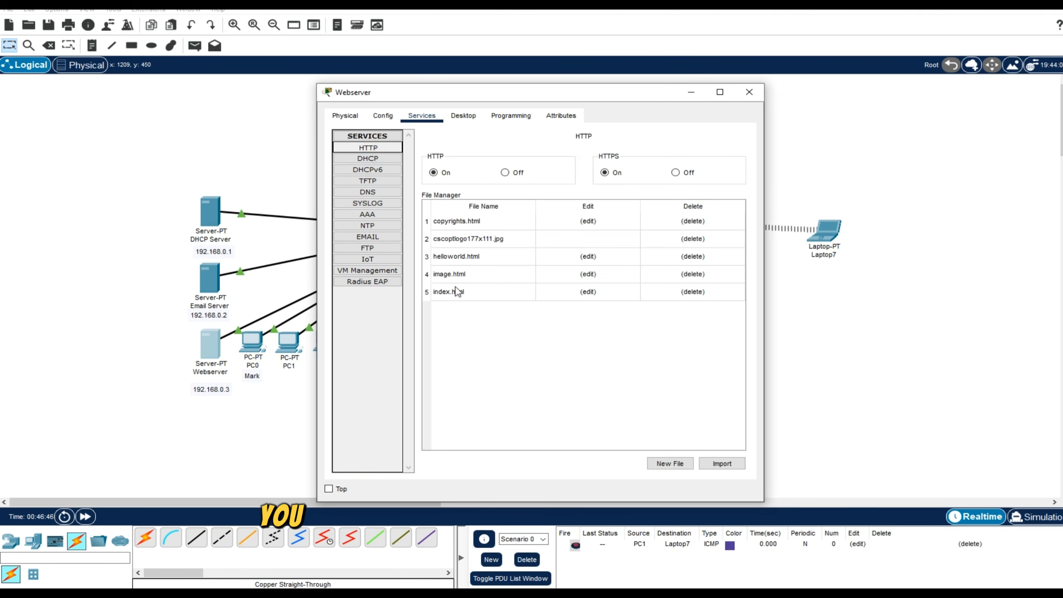
Reopen index.html to check the saved code, overwrite the file once more, and go back to the HTTP file list.
{"action": "left_click", "coordinate": [588, 292]}
{"action": "left_click_drag", "start_coordinate": [494, 225], "coordinate": [383, 127]}
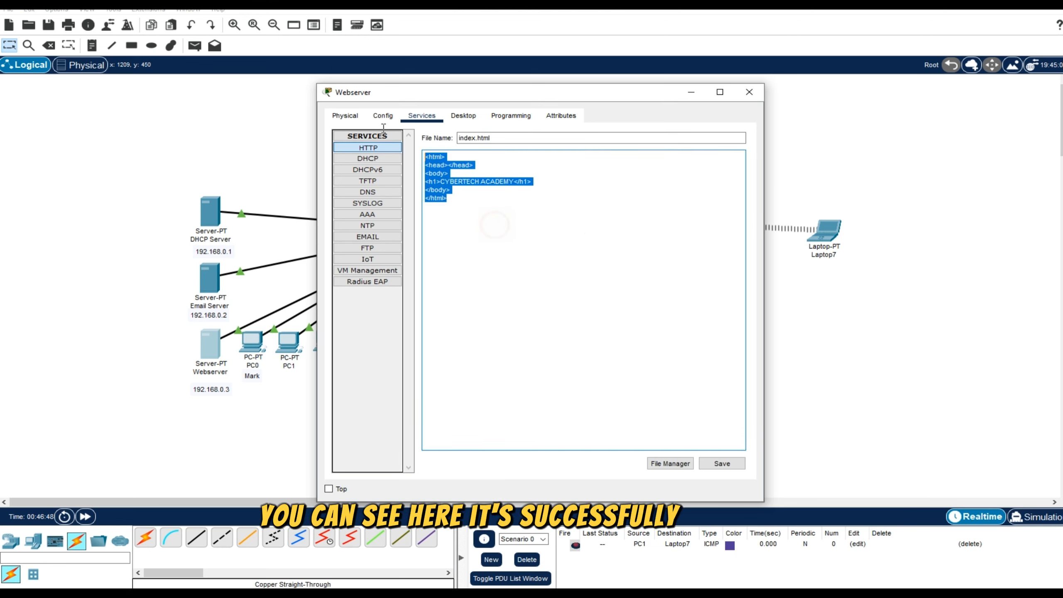
{"action": "left_click", "coordinate": [734, 467]}
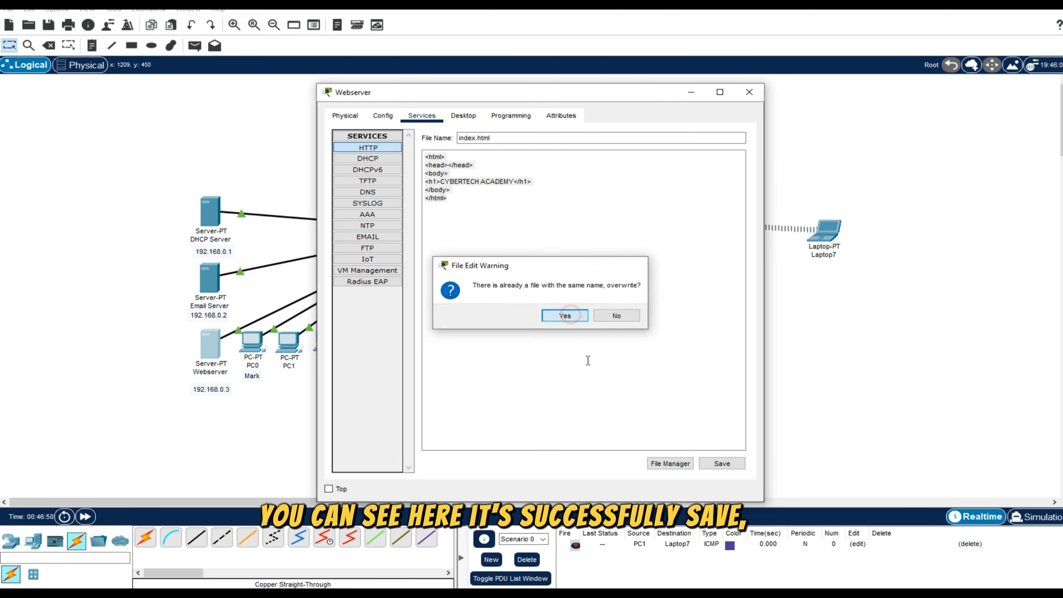
{"action": "left_click", "coordinate": [563, 314]}
{"action": "left_click", "coordinate": [378, 146]}
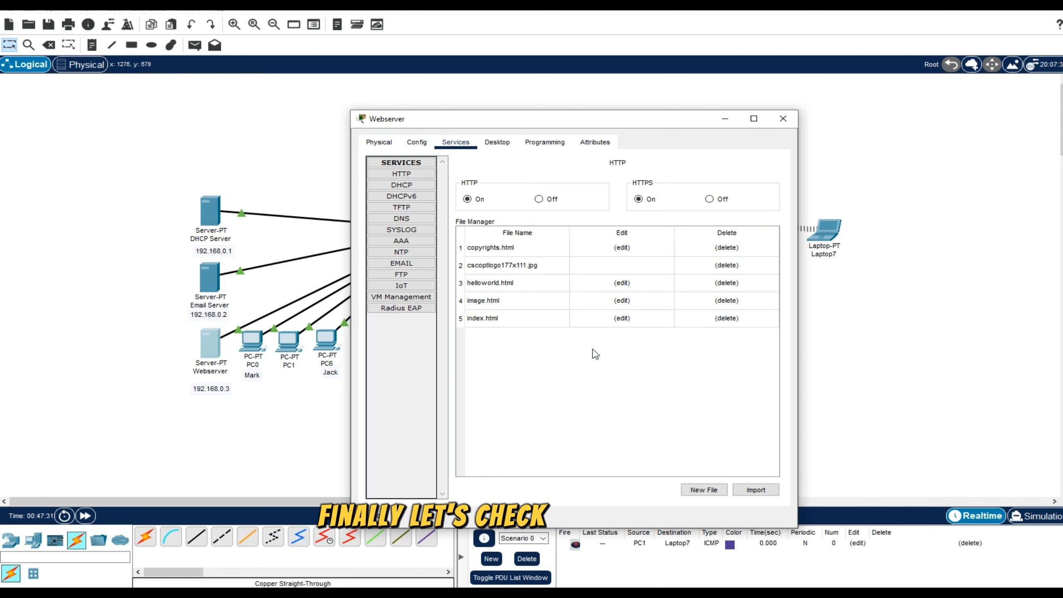
{"action": "left_click", "coordinate": [784, 118]}
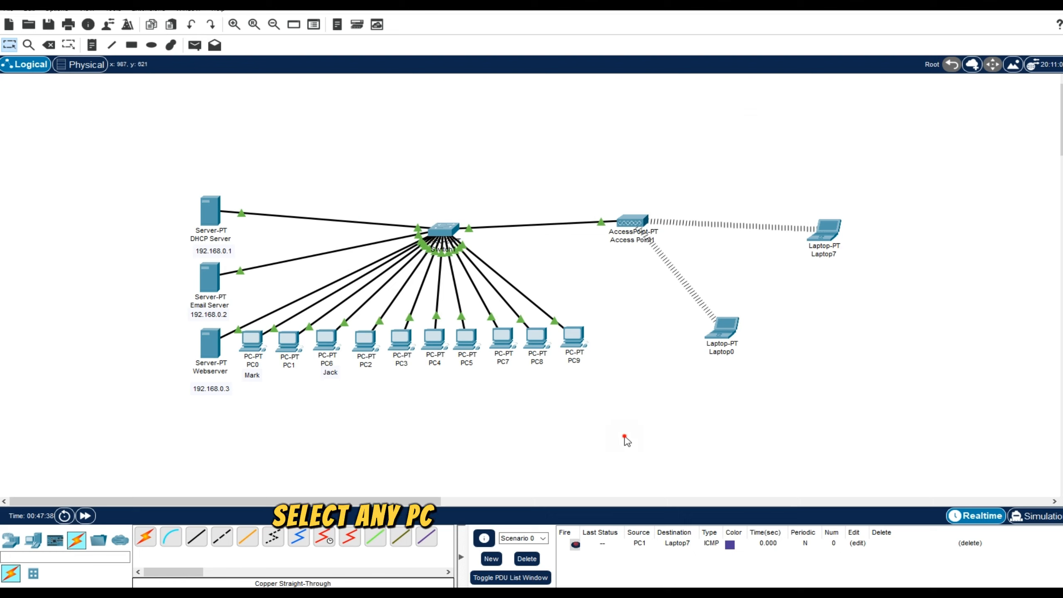
{"action": "left_click_drag", "start_coordinate": [629, 440], "coordinate": [371, 459]}
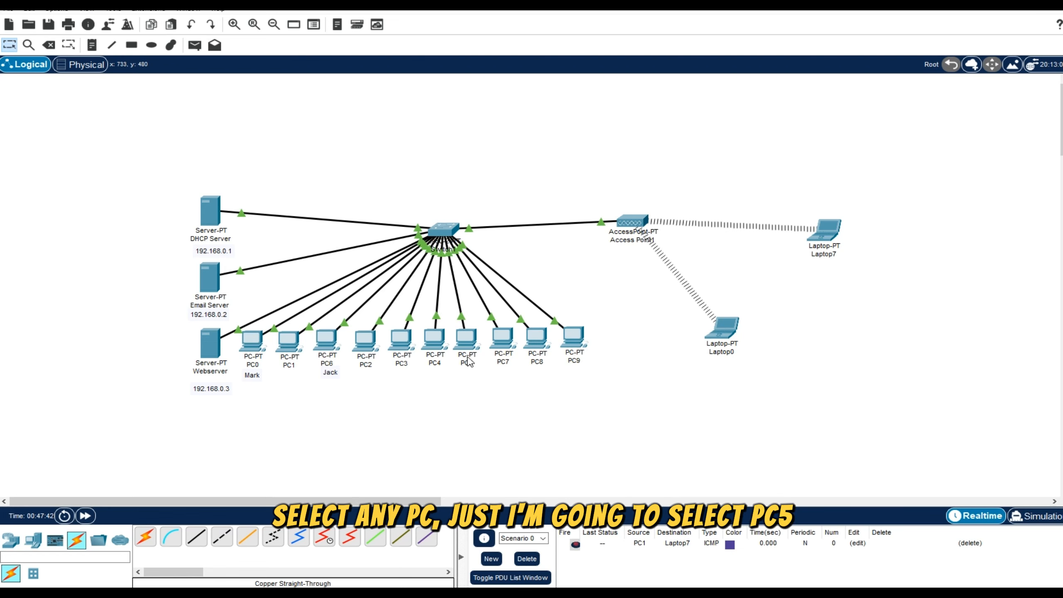
{"action": "left_click", "coordinate": [467, 339]}
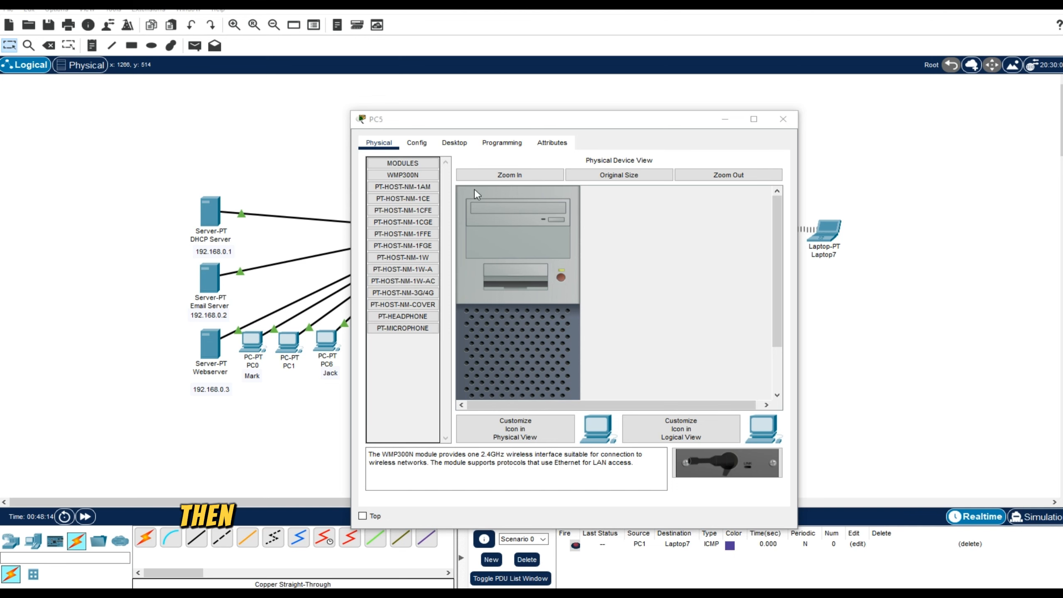
Open the web browser on PC5's desktop and make its address field ready for input.
{"action": "left_click", "coordinate": [461, 144]}
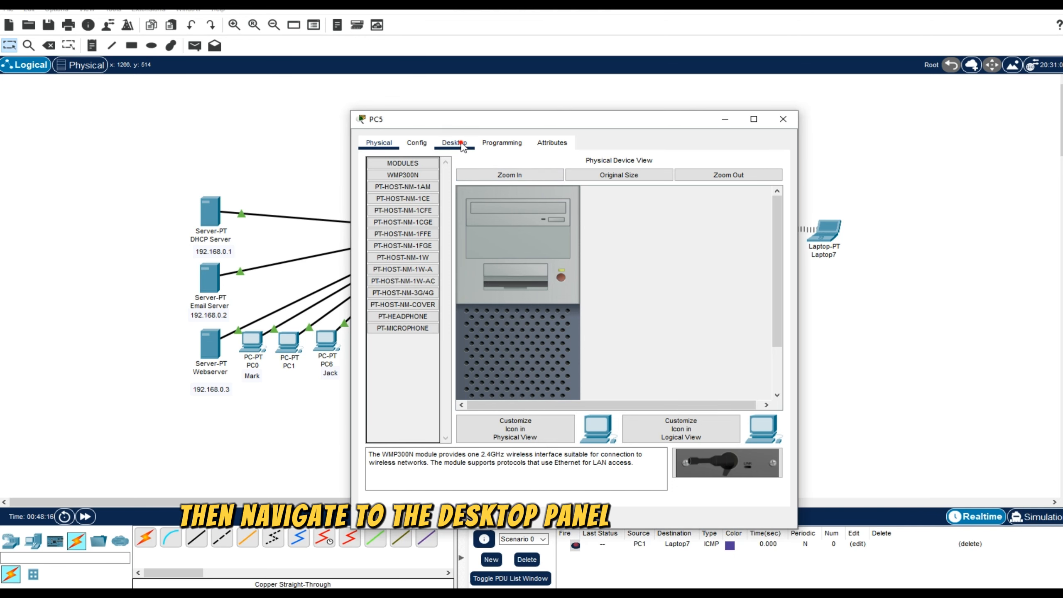
{"action": "left_click_drag", "start_coordinate": [560, 119], "coordinate": [524, 91]}
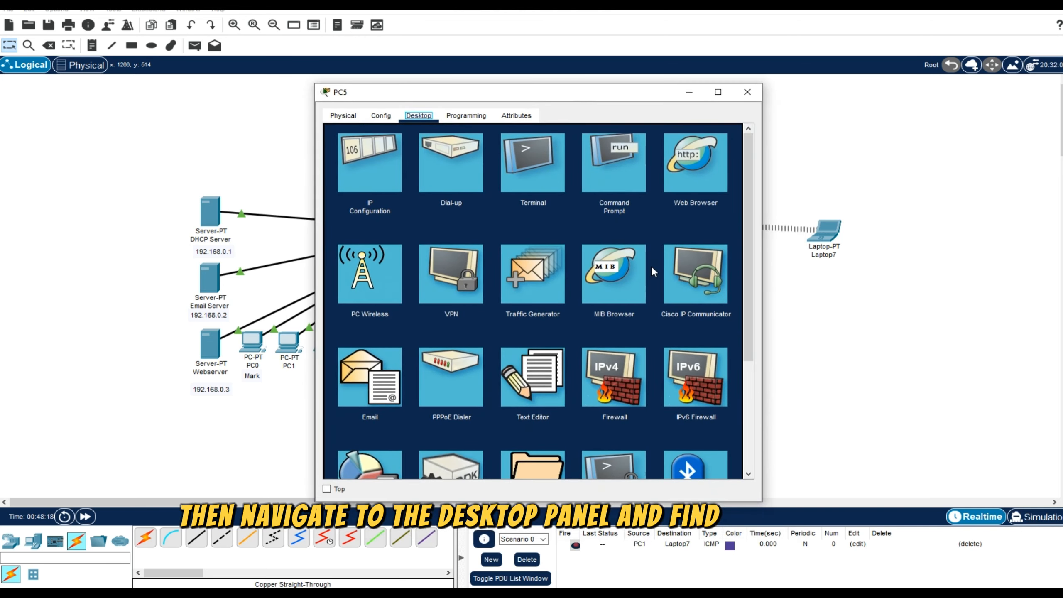
{"action": "left_click", "coordinate": [694, 179]}
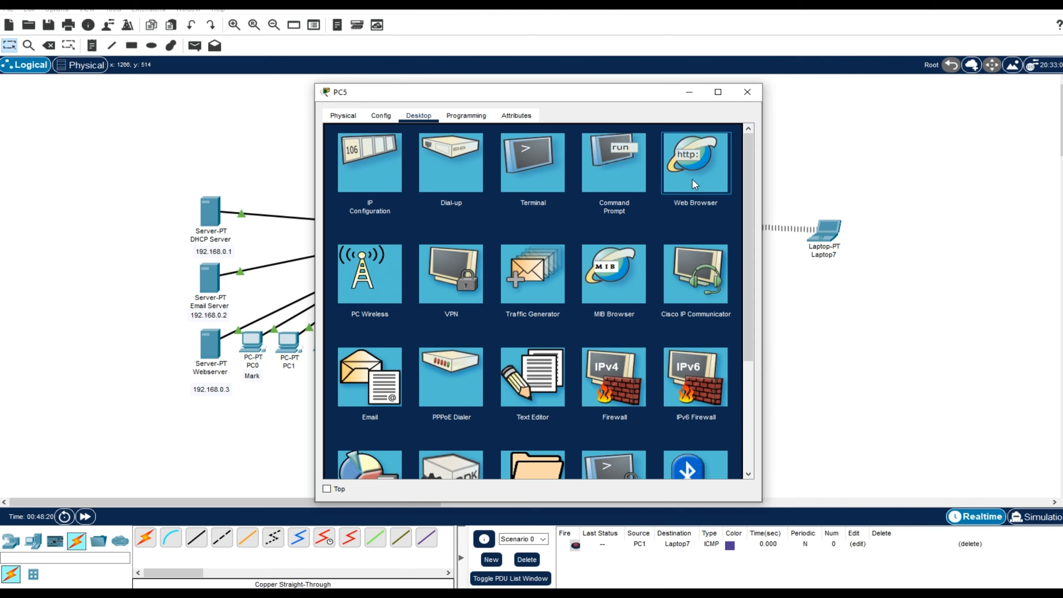
{"action": "left_click", "coordinate": [693, 179]}
{"action": "left_click_drag", "start_coordinate": [577, 92], "coordinate": [598, 99]}
{"action": "left_click", "coordinate": [464, 151]}
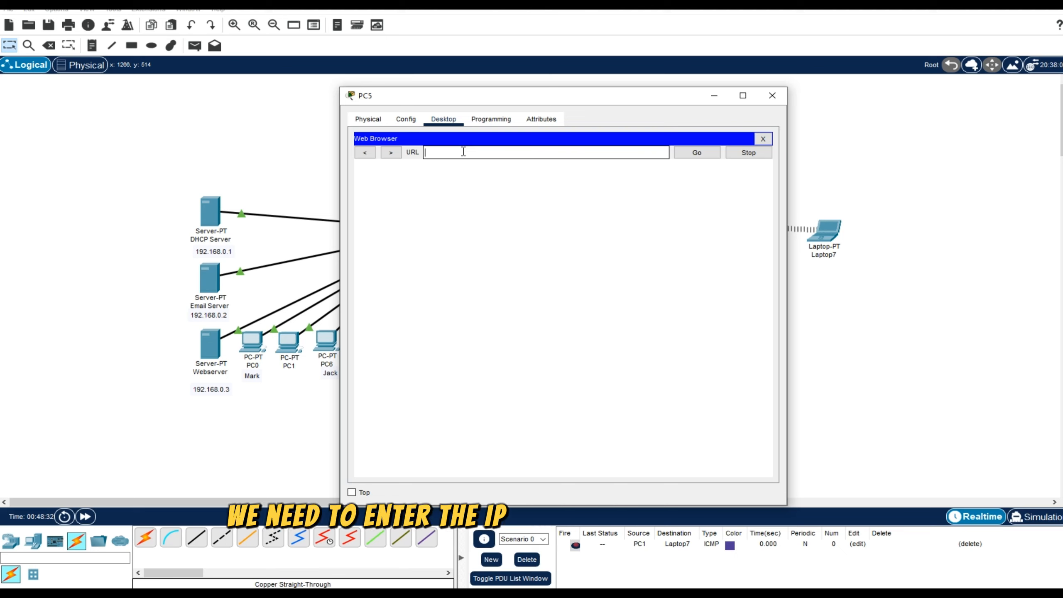
Copy the address 192.168.0.3 from the label below the Webserver and load it in PC5's web browser.
{"action": "left_click", "coordinate": [224, 387]}
{"action": "double_click", "coordinate": [227, 388]}
{"action": "key", "text": "ctrl+c"}
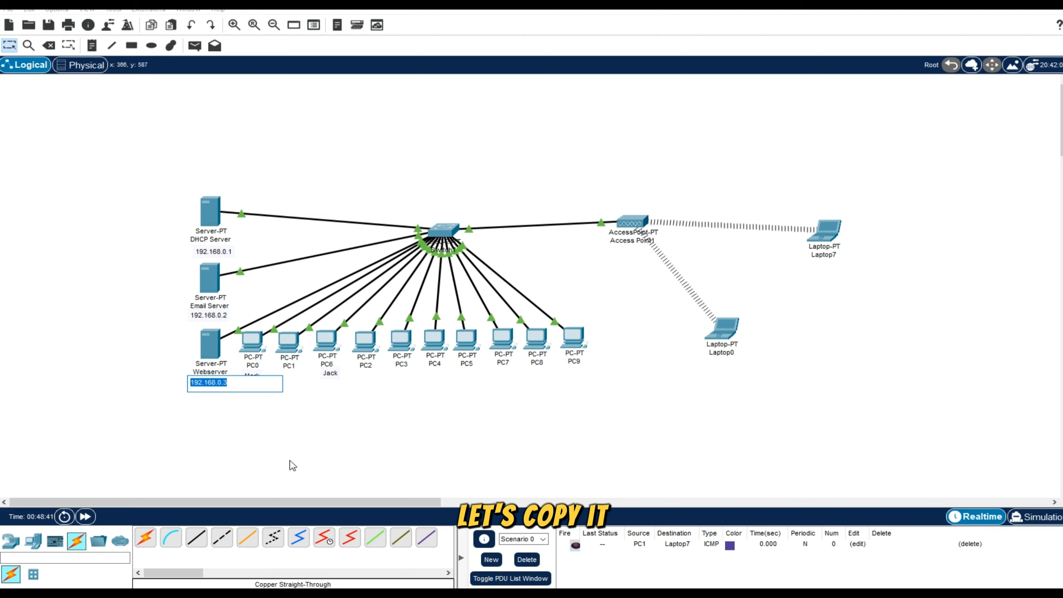
{"action": "left_click", "coordinate": [485, 544]}
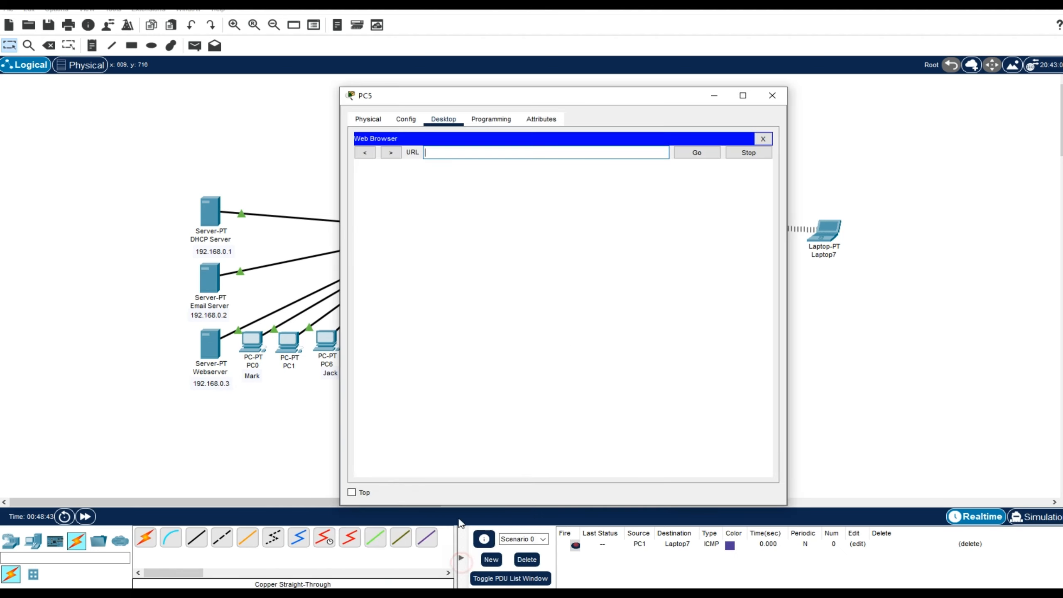
{"action": "left_click_drag", "start_coordinate": [525, 105], "coordinate": [499, 96]}
{"action": "left_click", "coordinate": [449, 143]}
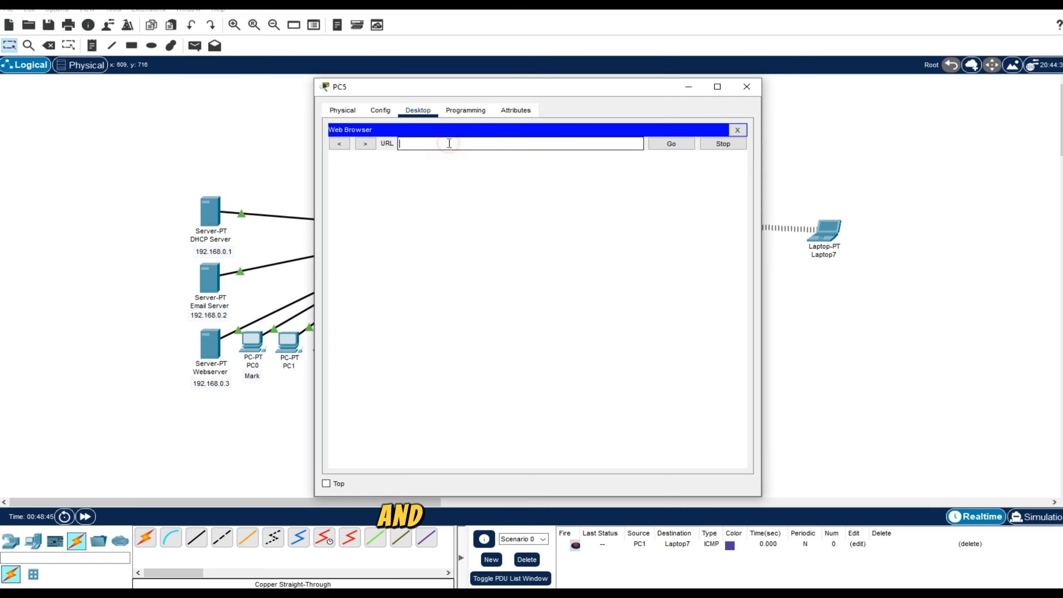
{"action": "key", "text": "ctrl+v"}
{"action": "left_click", "coordinate": [674, 145]}
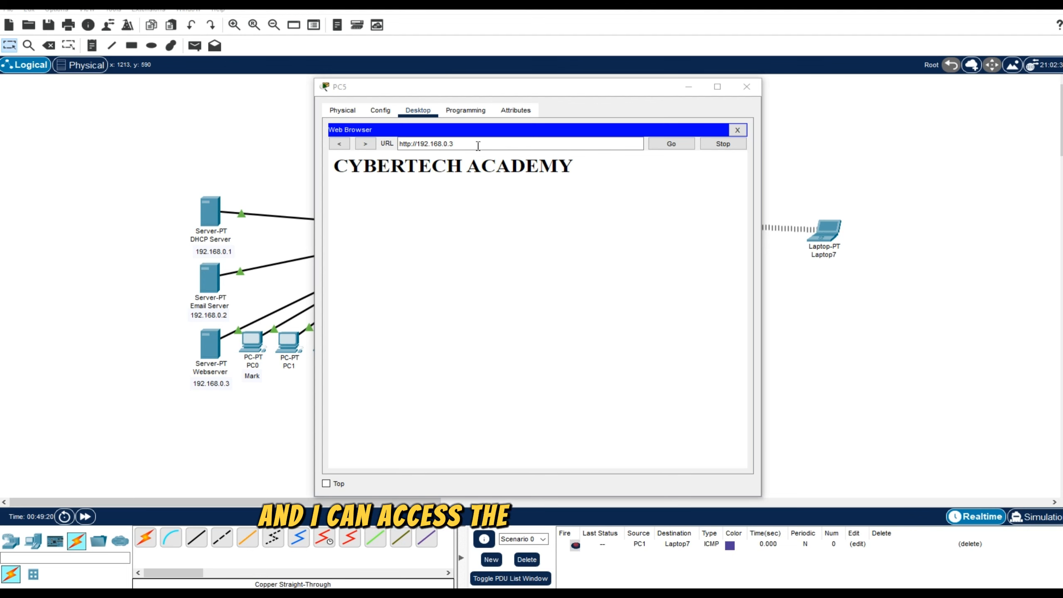
{"action": "left_click", "coordinate": [478, 146]}
{"action": "left_click_drag", "start_coordinate": [490, 146], "coordinate": [398, 146]}
{"action": "key", "text": "ctrl+c"}
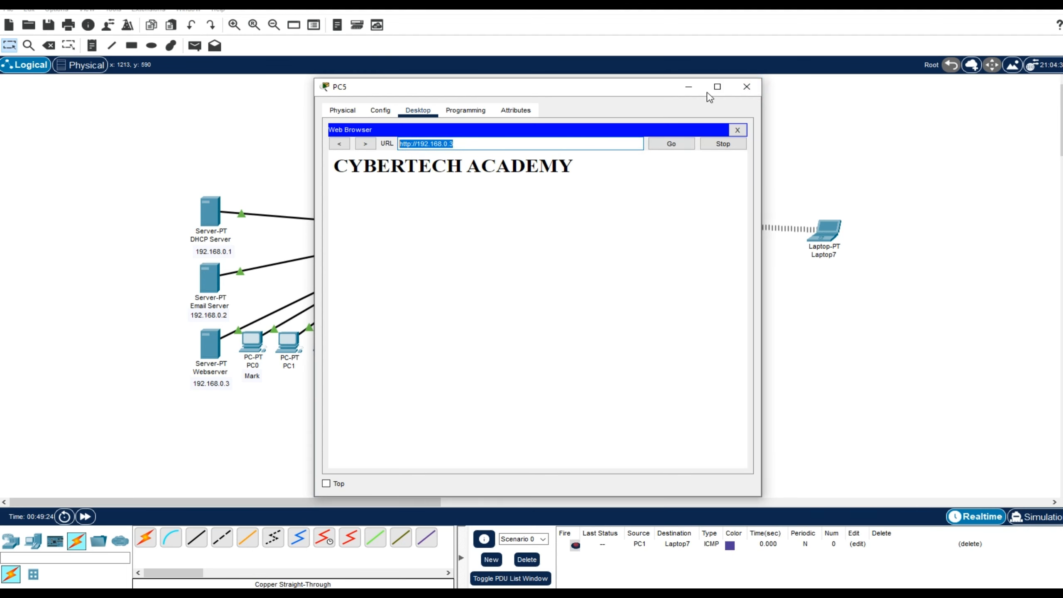
{"action": "left_click", "coordinate": [748, 88]}
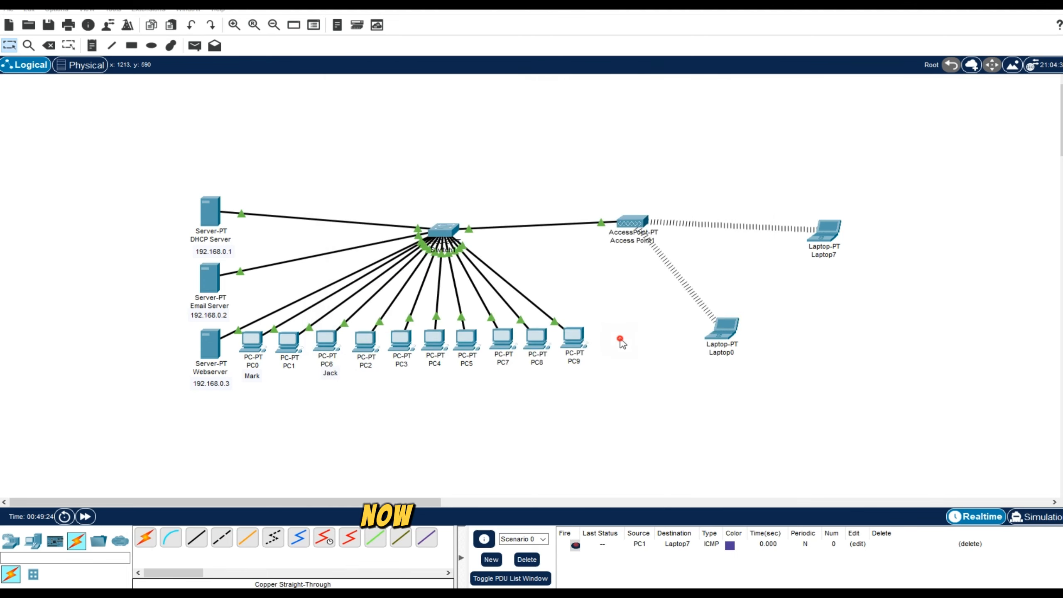
{"action": "left_click", "coordinate": [573, 338]}
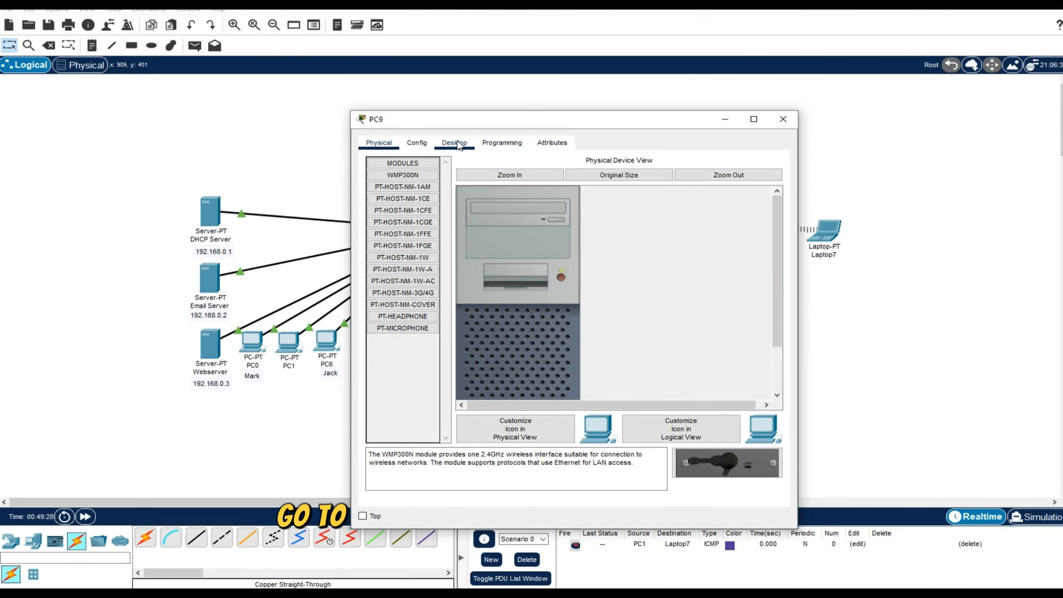
{"action": "left_click", "coordinate": [456, 144]}
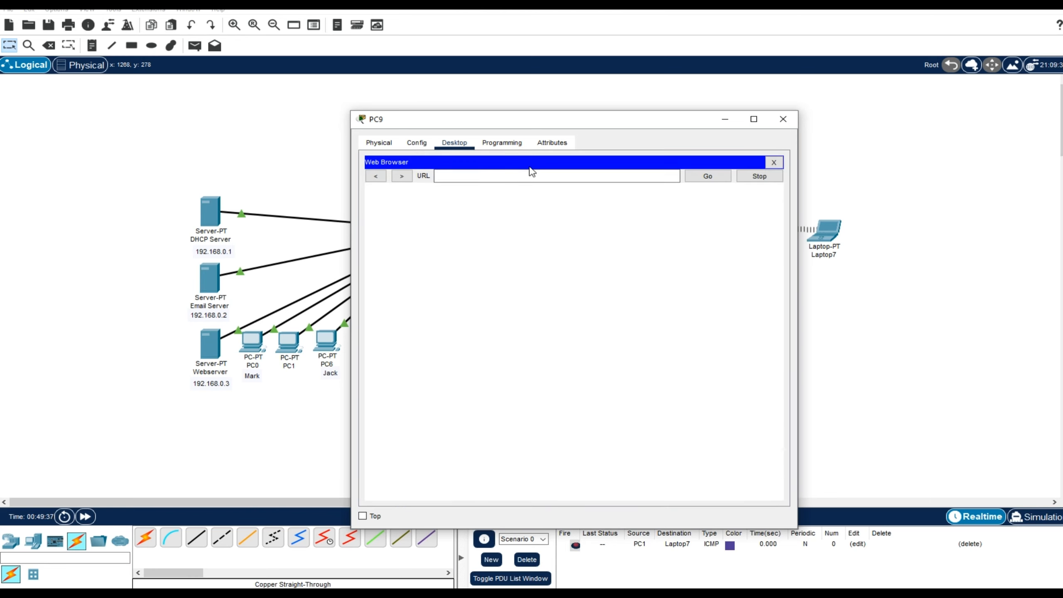
{"action": "left_click", "coordinate": [519, 177]}
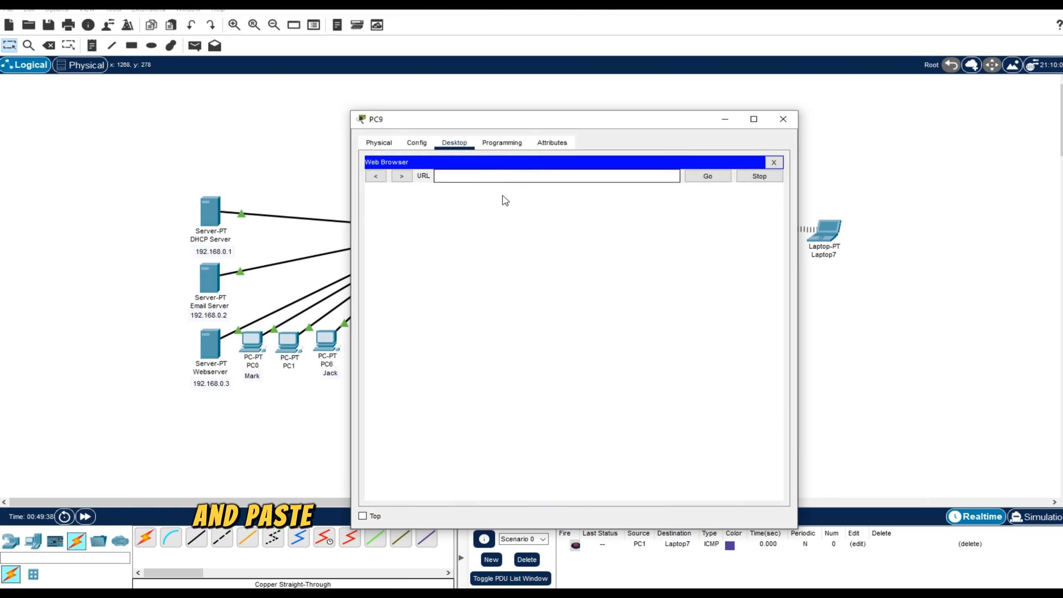
{"action": "key", "text": "ctrl+v"}
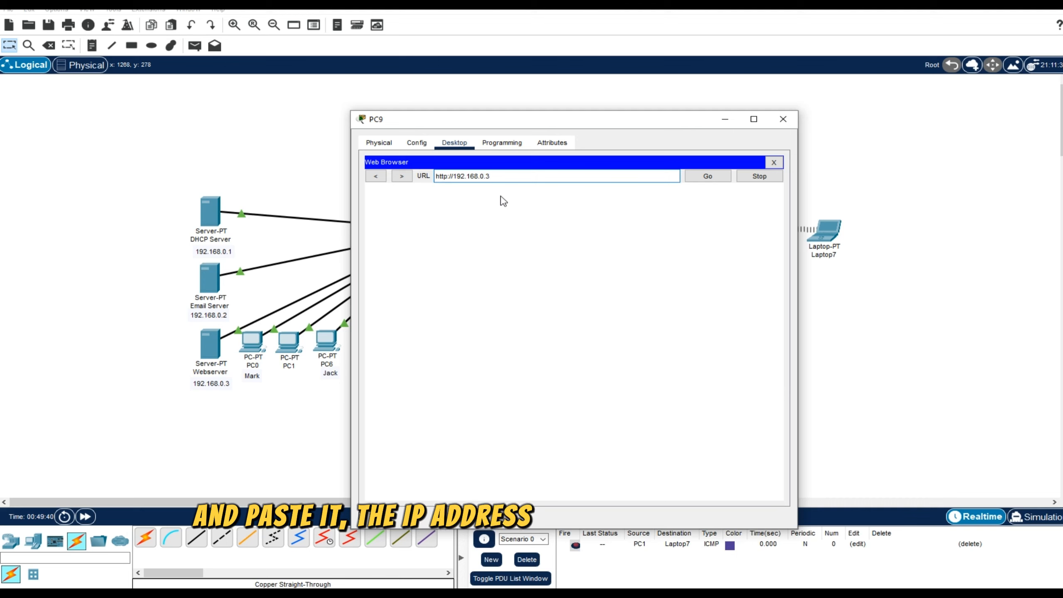
{"action": "left_click", "coordinate": [707, 176]}
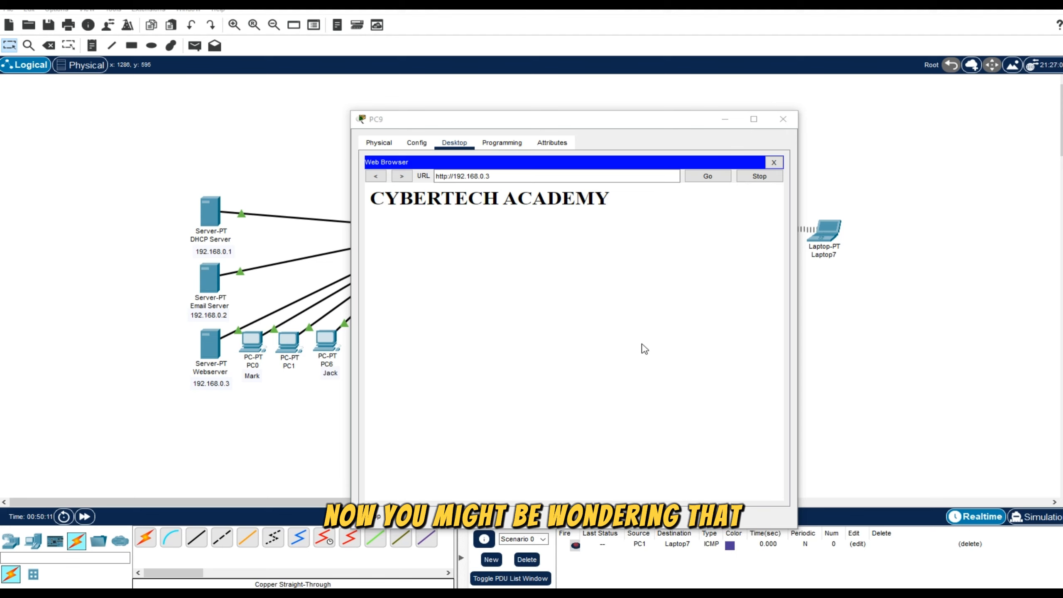
{"action": "left_click", "coordinate": [642, 350]}
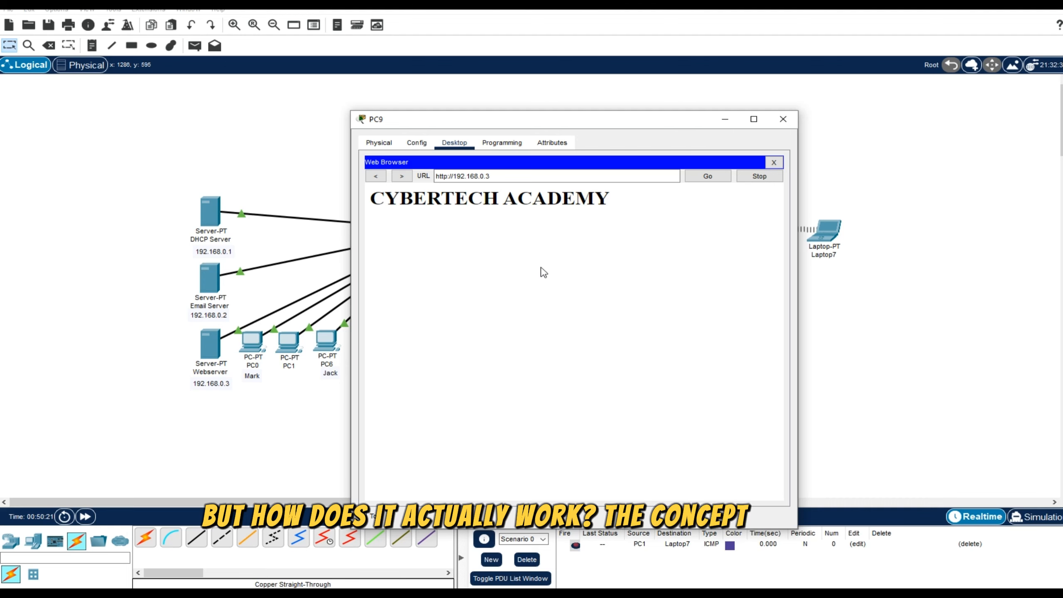
{"action": "left_click", "coordinate": [783, 119]}
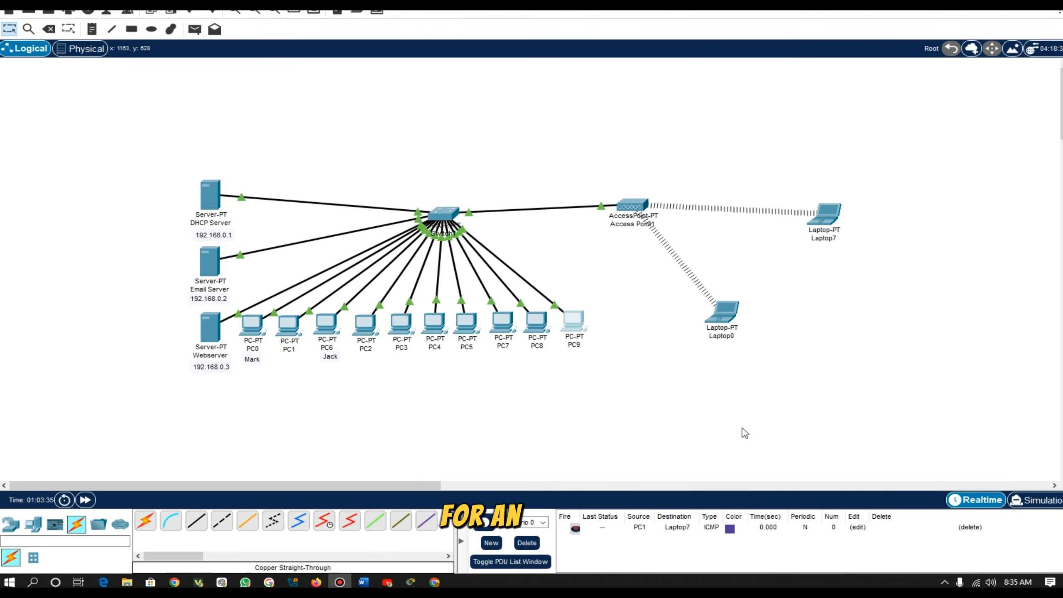
Switch to the network diagram in Canva and present it full screen with the blue drawing pen selected.
{"action": "left_click", "coordinate": [435, 582]}
{"action": "left_click", "coordinate": [1030, 561]}
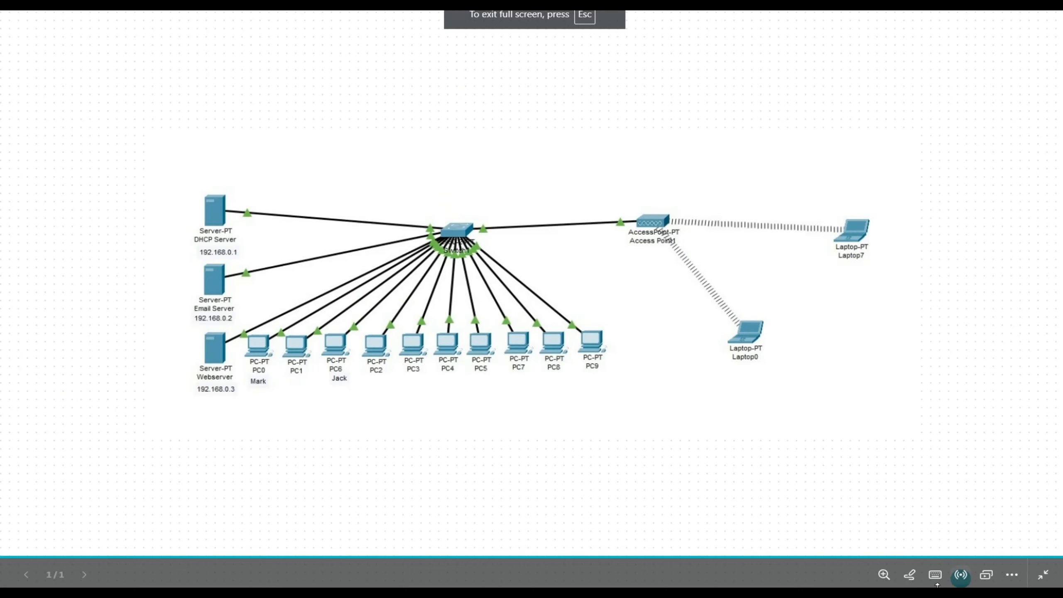
{"action": "left_click", "coordinate": [909, 575]}
{"action": "left_click", "coordinate": [924, 547]}
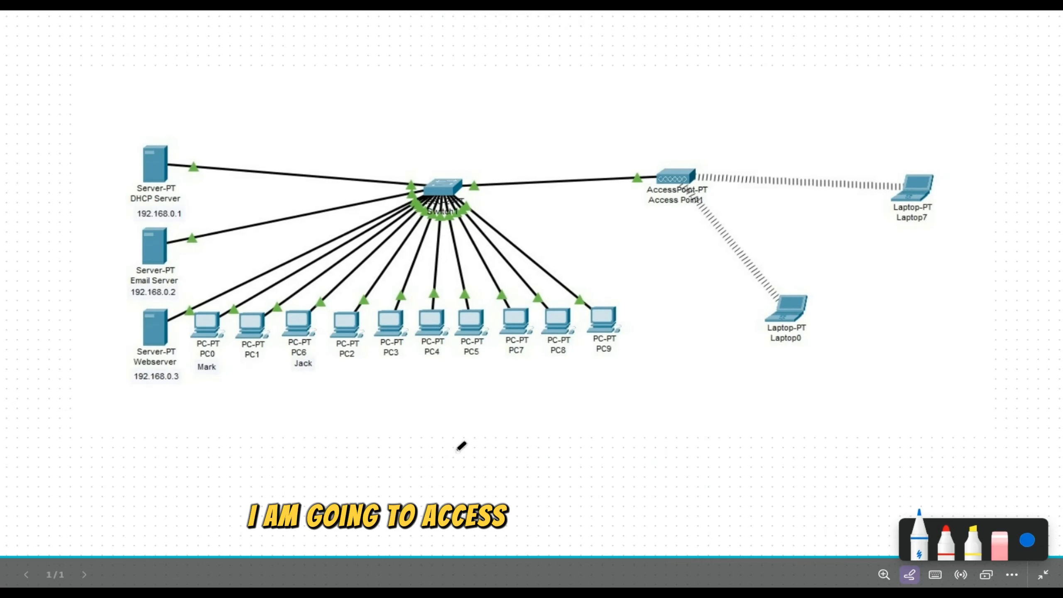
Underline the Webserver's IP address, circle PC9 and trace the request path from PC9 through the switch to the Webserver.
{"action": "left_click_drag", "start_coordinate": [137, 392], "coordinate": [184, 406]}
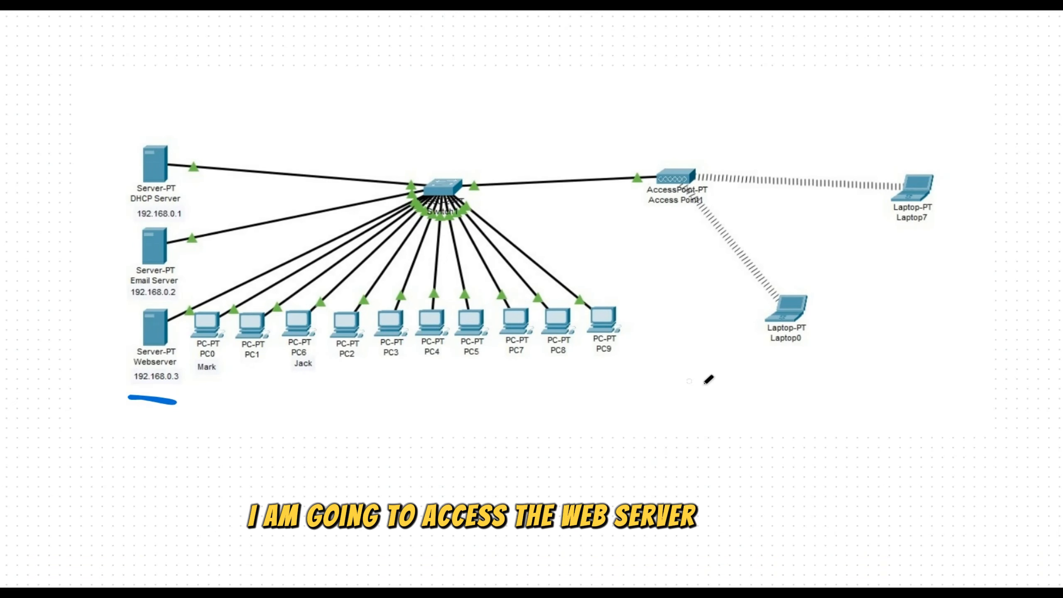
{"action": "mouse_move", "coordinate": [607, 376]}
{"action": "left_mouse_down"}
{"action": "mouse_move", "coordinate": [646, 342]}
{"action": "mouse_move", "coordinate": [625, 304]}
{"action": "mouse_move", "coordinate": [599, 377]}
{"action": "mouse_move", "coordinate": [655, 368]}
{"action": "left_mouse_up"}
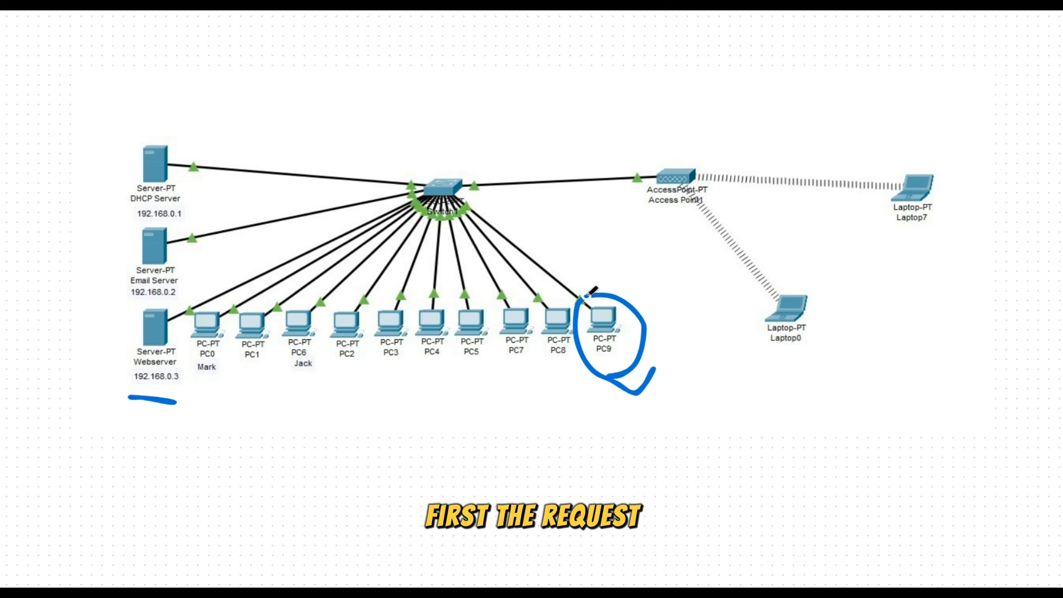
{"action": "mouse_move", "coordinate": [585, 297]}
{"action": "left_mouse_down"}
{"action": "mouse_move", "coordinate": [565, 267]}
{"action": "mouse_move", "coordinate": [447, 187]}
{"action": "mouse_move", "coordinate": [164, 319]}
{"action": "left_mouse_up"}
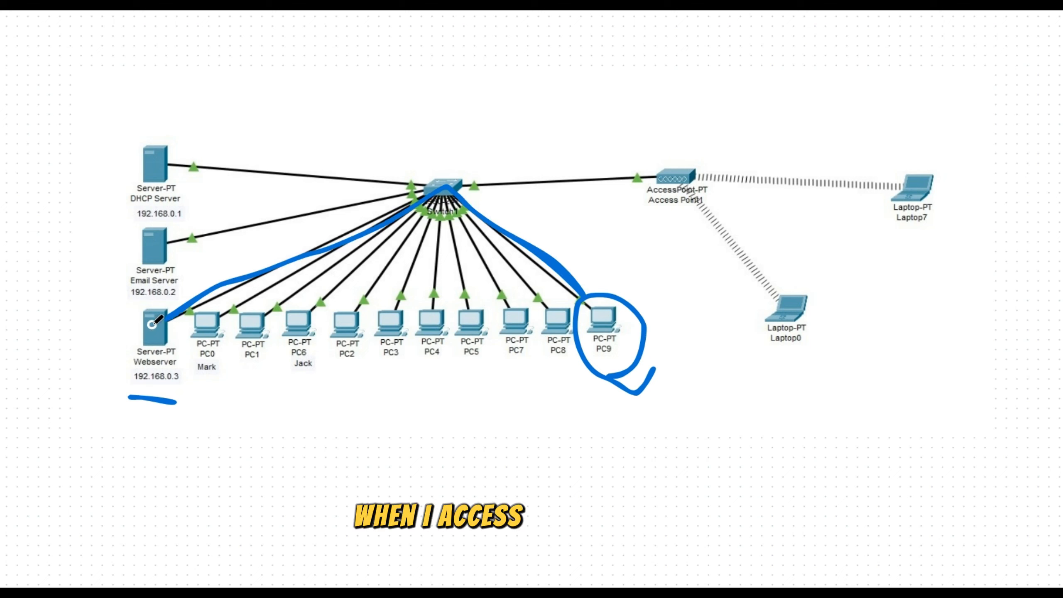
{"action": "mouse_move", "coordinate": [176, 403]}
{"action": "left_mouse_down"}
{"action": "mouse_move", "coordinate": [134, 402]}
{"action": "mouse_move", "coordinate": [181, 395]}
{"action": "left_mouse_up"}
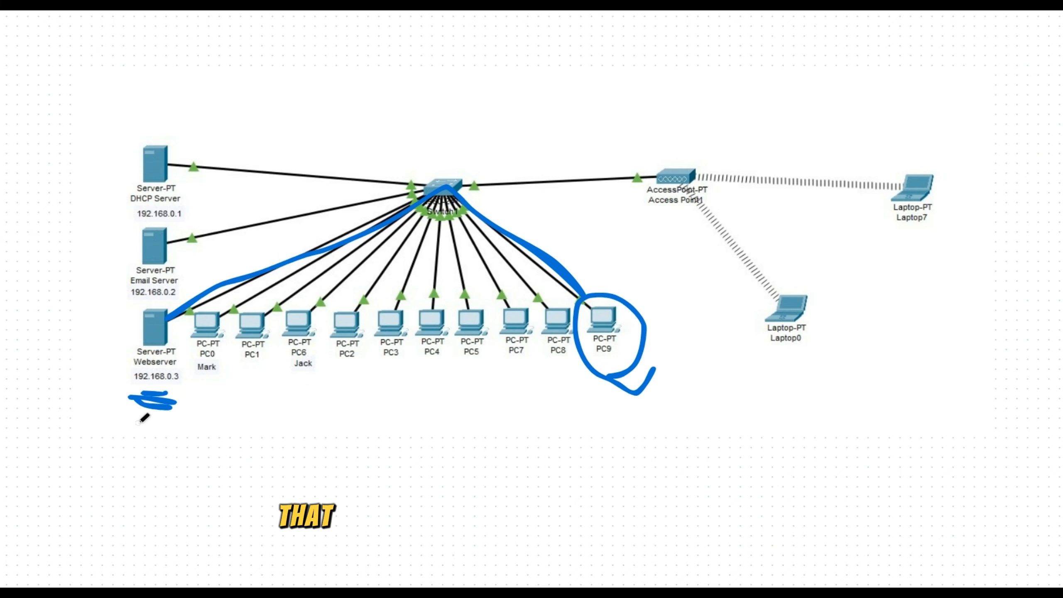
{"action": "left_click_drag", "start_coordinate": [138, 423], "coordinate": [204, 411]}
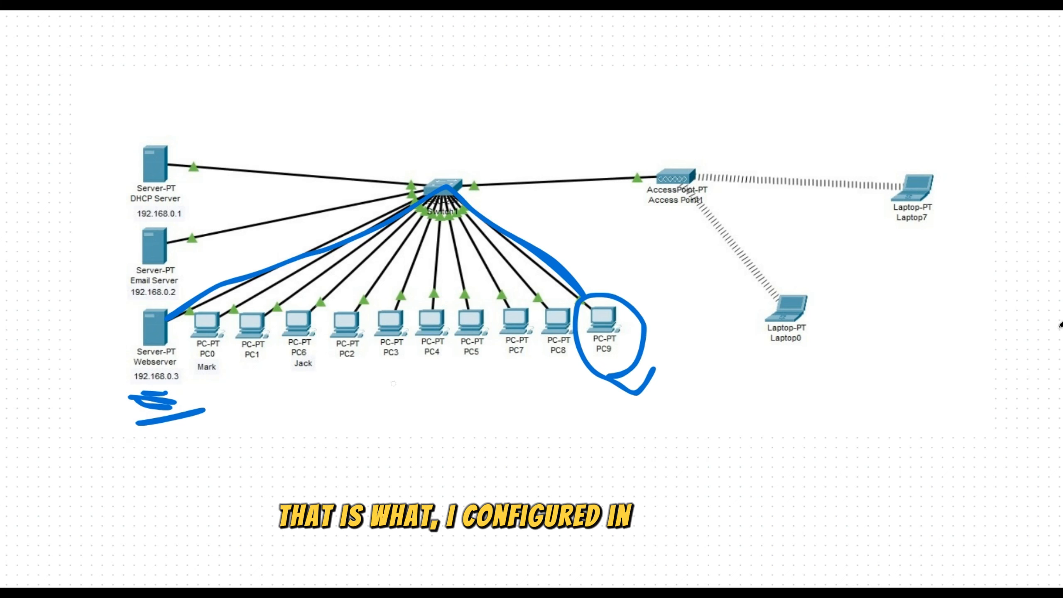
Leave the full-screen diagram, switch back to Cisco Packet Tracer and deselect PC9.
{"action": "left_click", "coordinate": [1046, 574]}
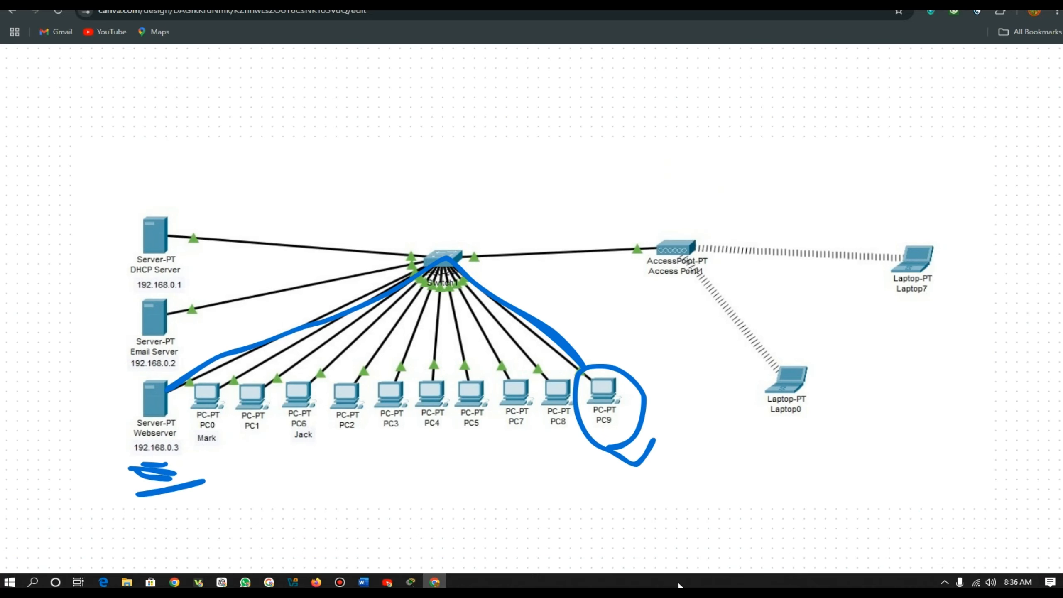
{"action": "left_click", "coordinate": [411, 583]}
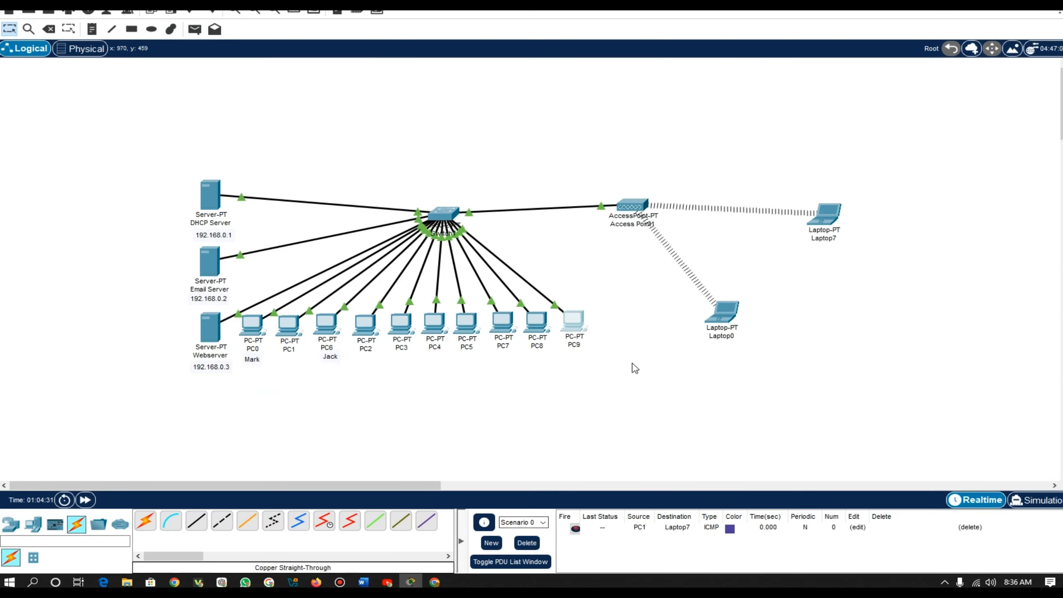
{"action": "left_click", "coordinate": [631, 382]}
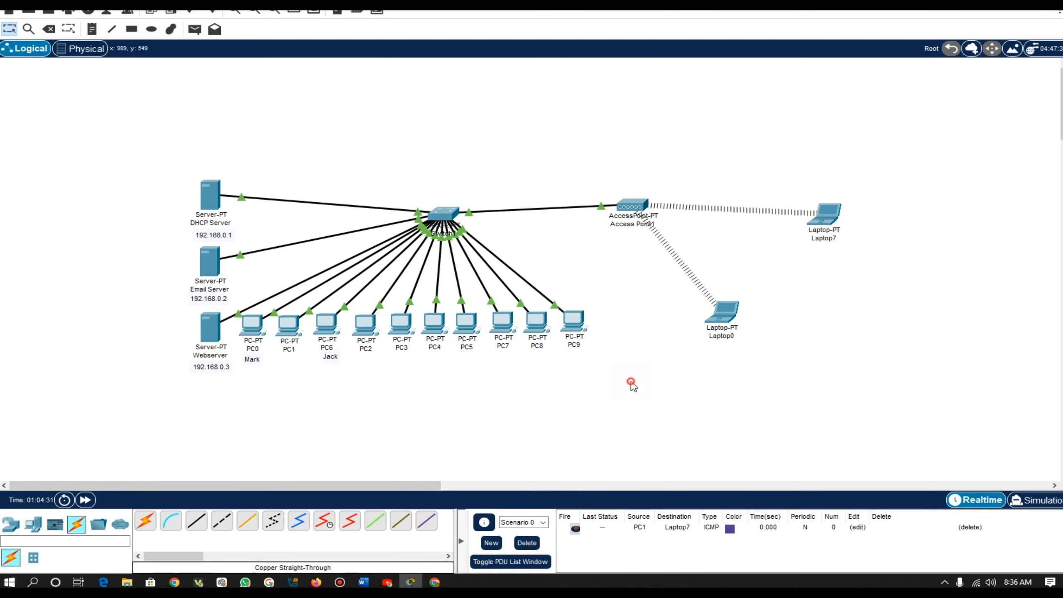
{"action": "left_click", "coordinate": [446, 434]}
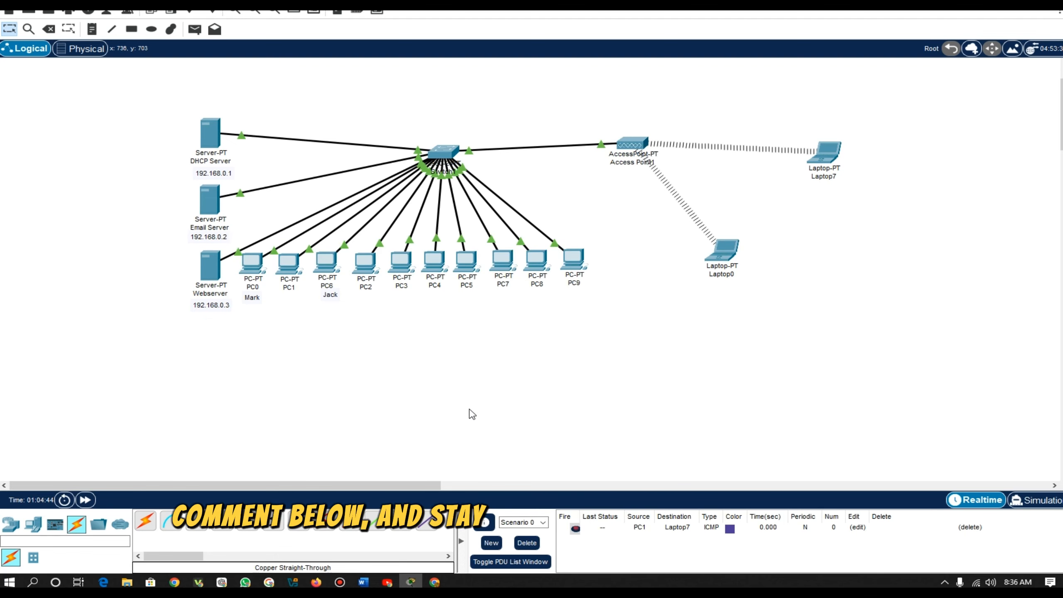